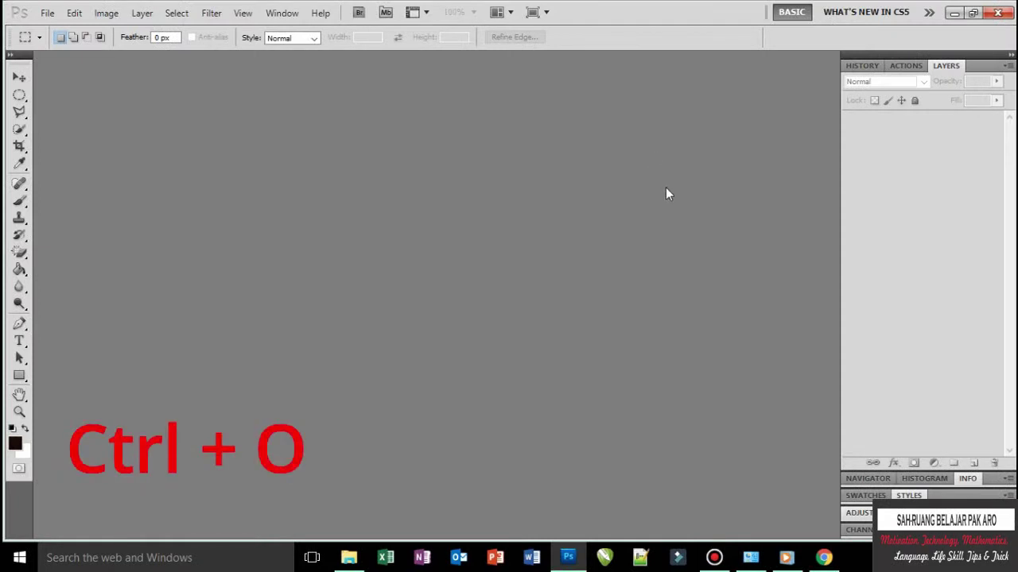
# Open hABIBIE.jpg and convert its locked Background into an editable Layer 0
pyautogui.hotkey('ctrl', 'o')
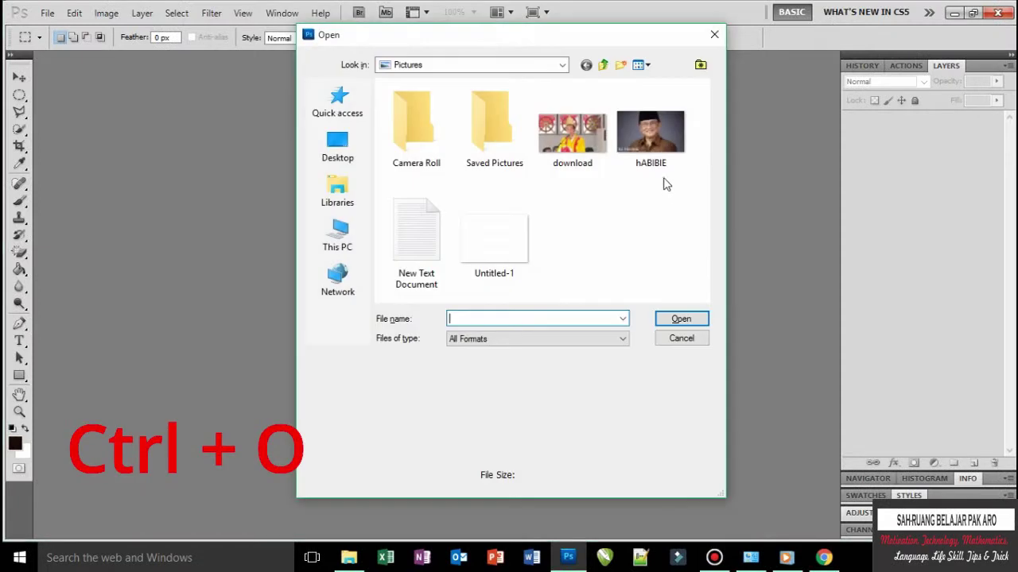
pyautogui.click(658, 155)
pyautogui.click(694, 320)
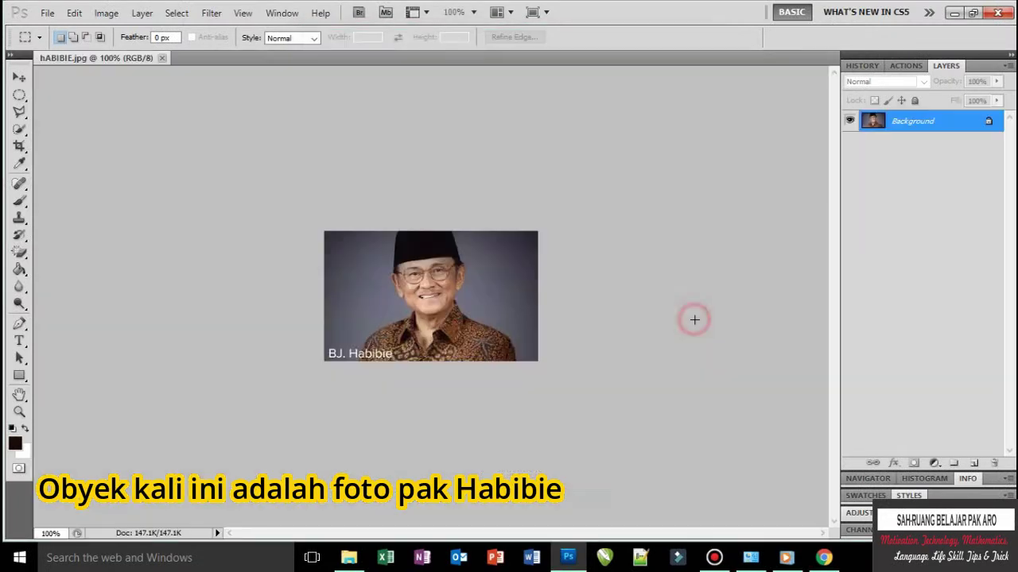
pyautogui.doubleClick(939, 120)
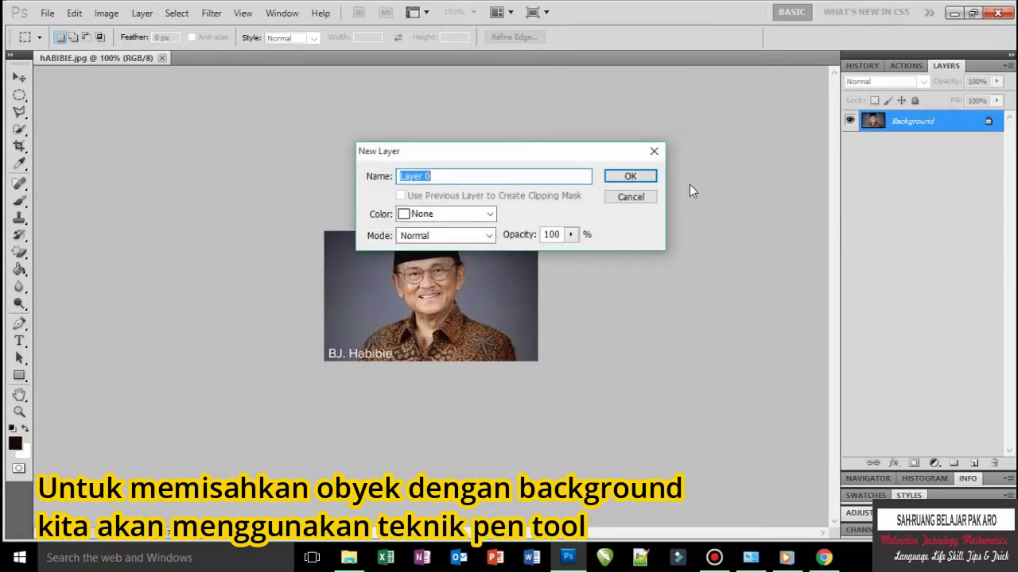
pyautogui.click(649, 179)
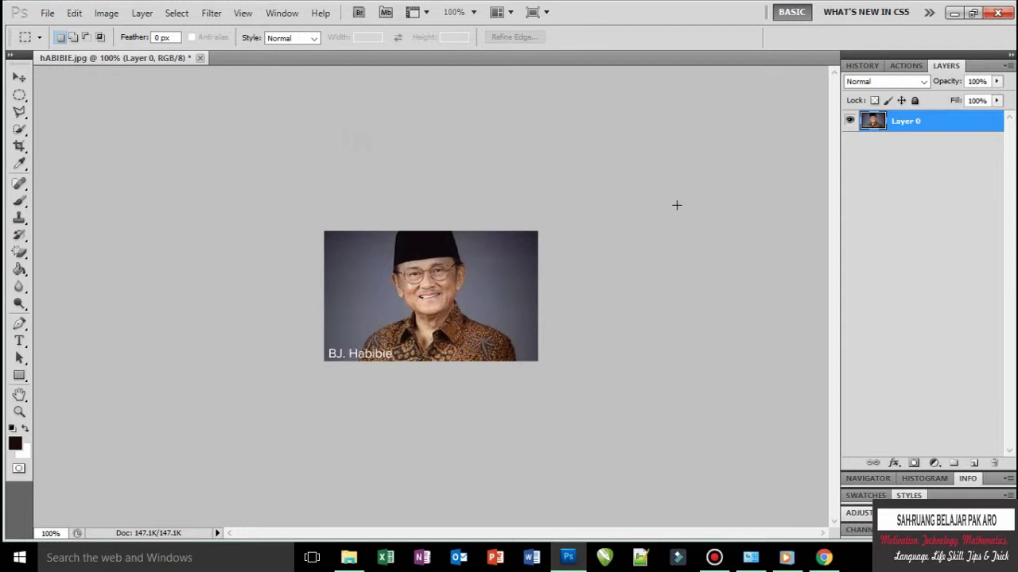
# Zoom in and trace a pen path from the bottom edge up the left shoulder to the jaw
pyautogui.hotkey('ctrl', '+')
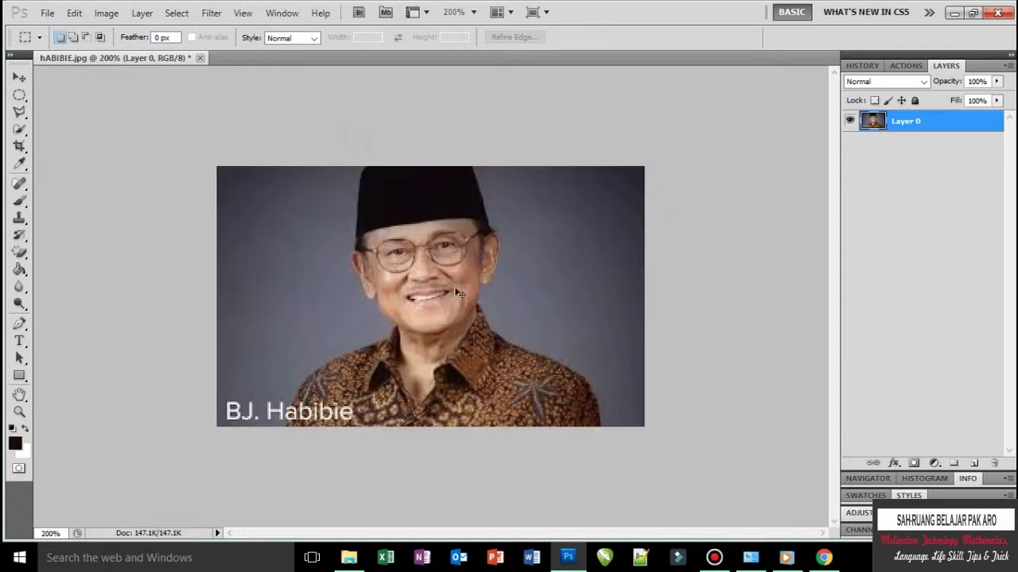
pyautogui.hotkey('ctrl', '+')
pyautogui.click(19, 324)
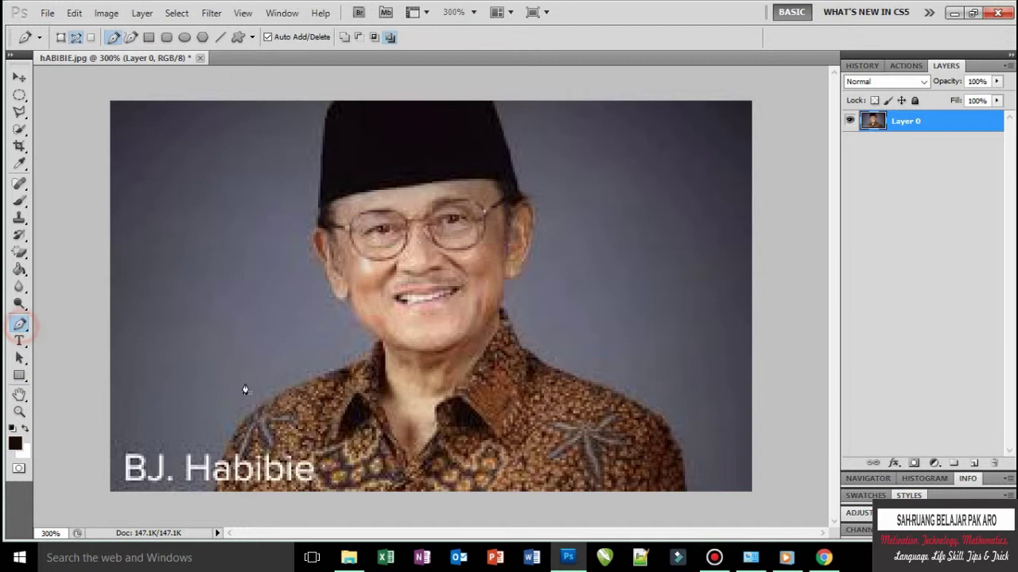
pyautogui.click(214, 491)
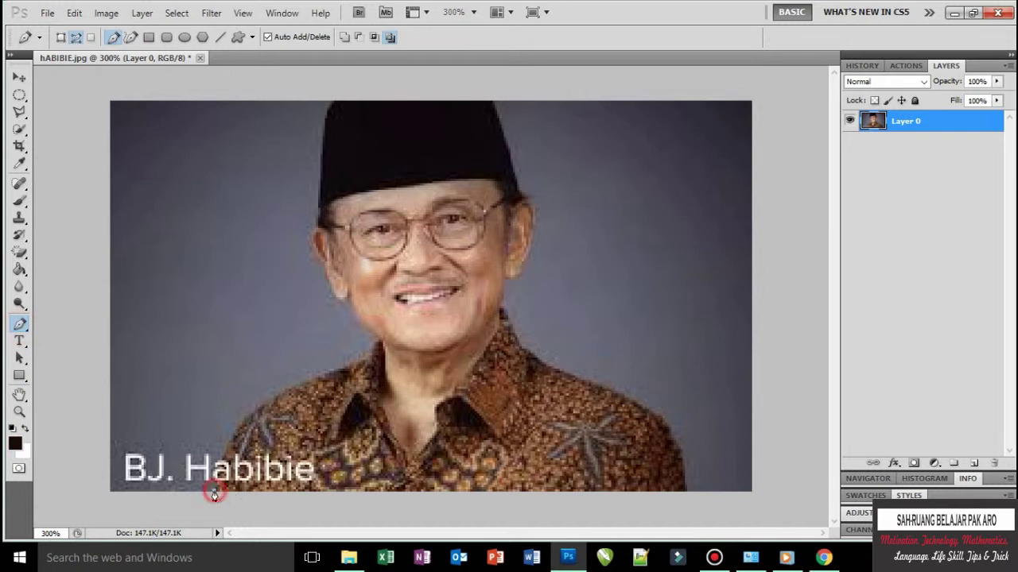
pyautogui.click(268, 403)
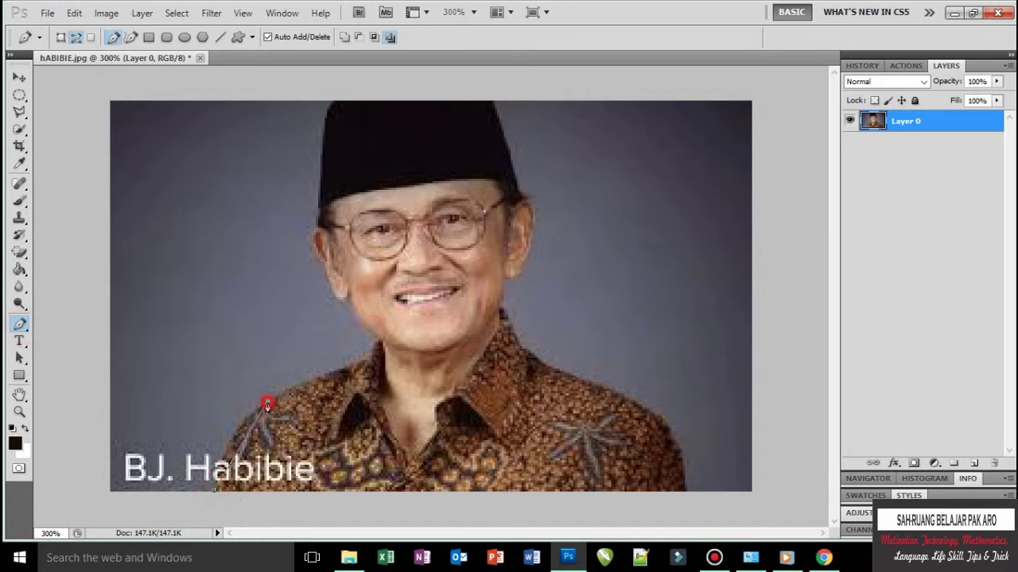
pyautogui.click(365, 364)
pyautogui.moveTo(268, 404); pyautogui.dragTo(307, 369)
pyautogui.click(372, 345)
pyautogui.click(357, 320)
# Continue the path along the jaw and left side of the face to the head's edge
pyautogui.click(357, 317)
pyautogui.click(324, 259)
pyautogui.click(310, 228)
pyautogui.click(309, 238)
pyautogui.click(339, 304)
pyautogui.click(340, 305)
pyautogui.click(326, 263)
pyautogui.click(308, 236)
# Extend the path over the hat's top and down its right edge to the ear
pyautogui.click(325, 121)
pyautogui.click(337, 101)
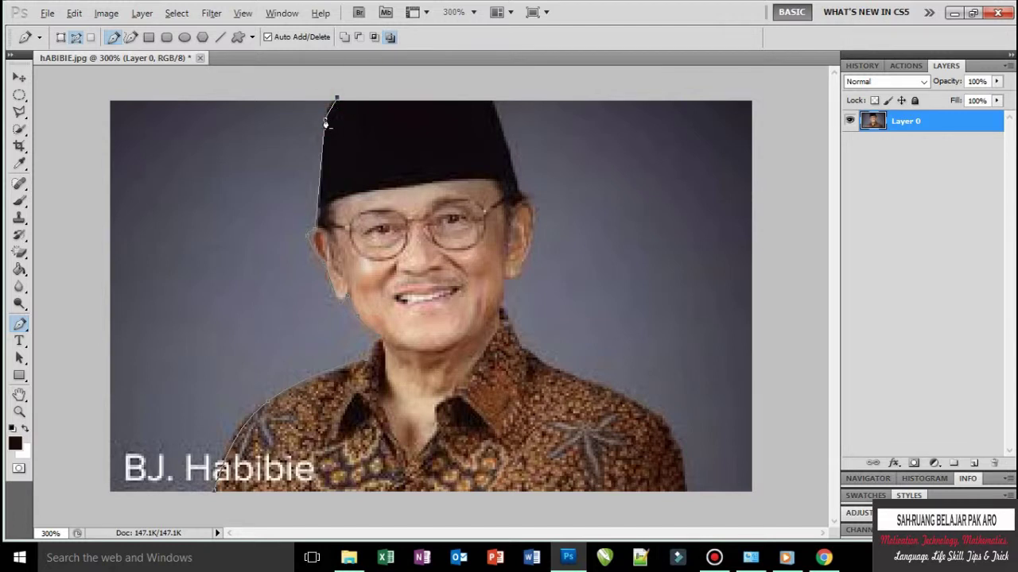
pyautogui.moveTo(325, 123); pyautogui.dragTo(328, 116)
pyautogui.click(487, 80)
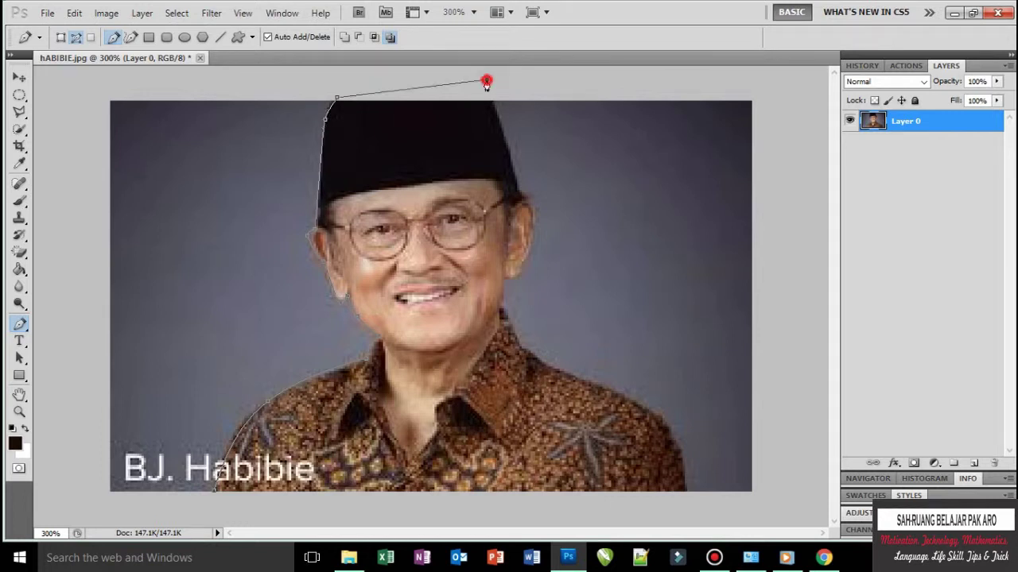
pyautogui.click(517, 194)
pyautogui.click(524, 200)
pyautogui.moveTo(522, 261); pyautogui.dragTo(524, 238)
pyautogui.click(533, 210)
# Trace the path down past the ear, cheek and chin to the shirt
pyautogui.click(520, 278)
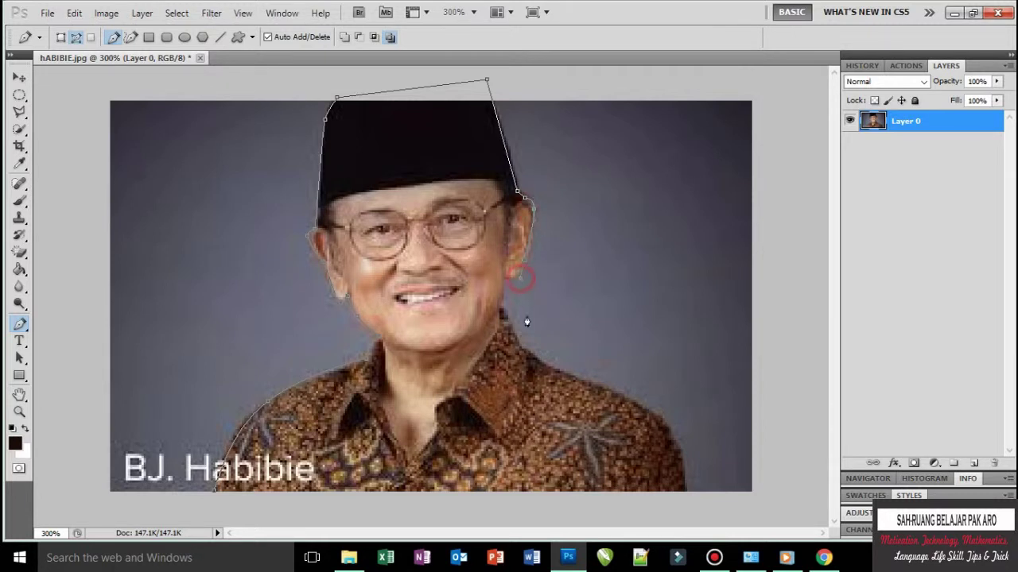
pyautogui.click(504, 278)
pyautogui.click(520, 279)
pyautogui.click(507, 310)
pyautogui.click(520, 350)
pyautogui.click(502, 307)
# Curve the path down the right shoulder and run it across the photo's bottom edge
pyautogui.click(604, 388)
pyautogui.click(669, 424)
pyautogui.click(687, 505)
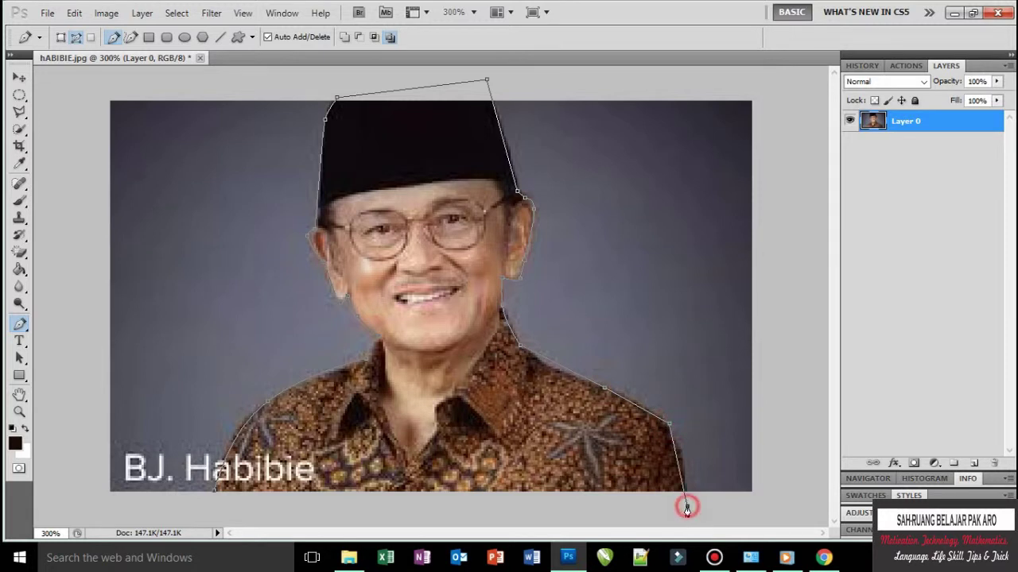
pyautogui.moveTo(669, 424); pyautogui.dragTo(681, 442)
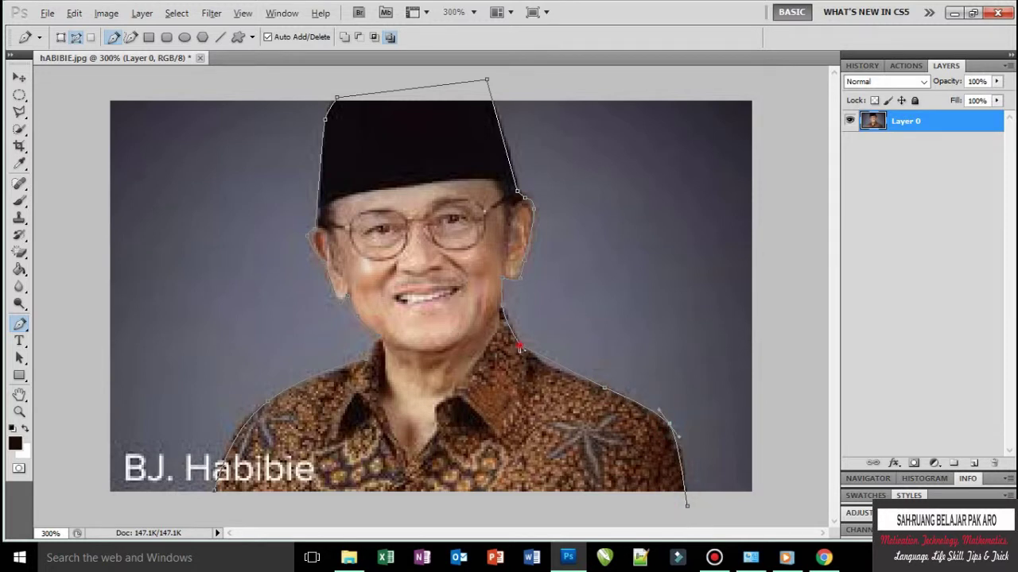
pyautogui.moveTo(520, 348); pyautogui.dragTo(535, 368)
pyautogui.click(209, 509)
# Close the path, make it a selection, copy the figure to Layer 1 and hide Layer 0
pyautogui.click(215, 487)
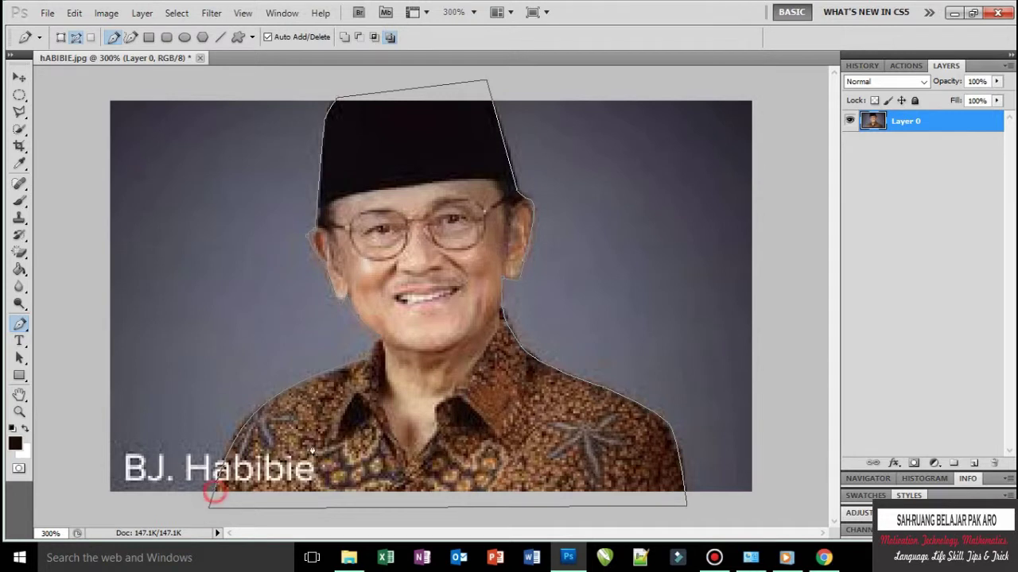
pyautogui.rightClick(316, 441)
pyautogui.click(369, 358)
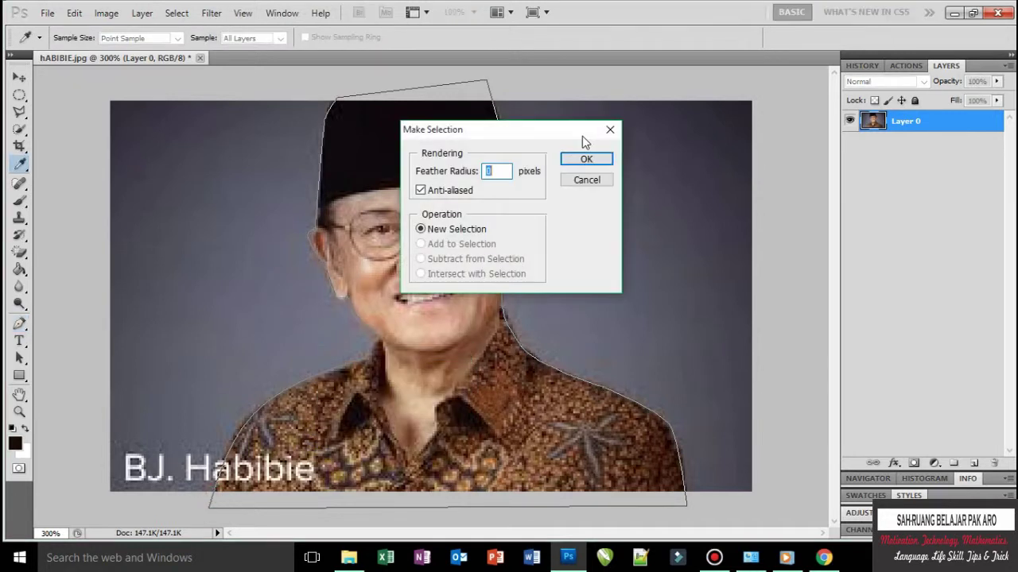
pyautogui.click(584, 158)
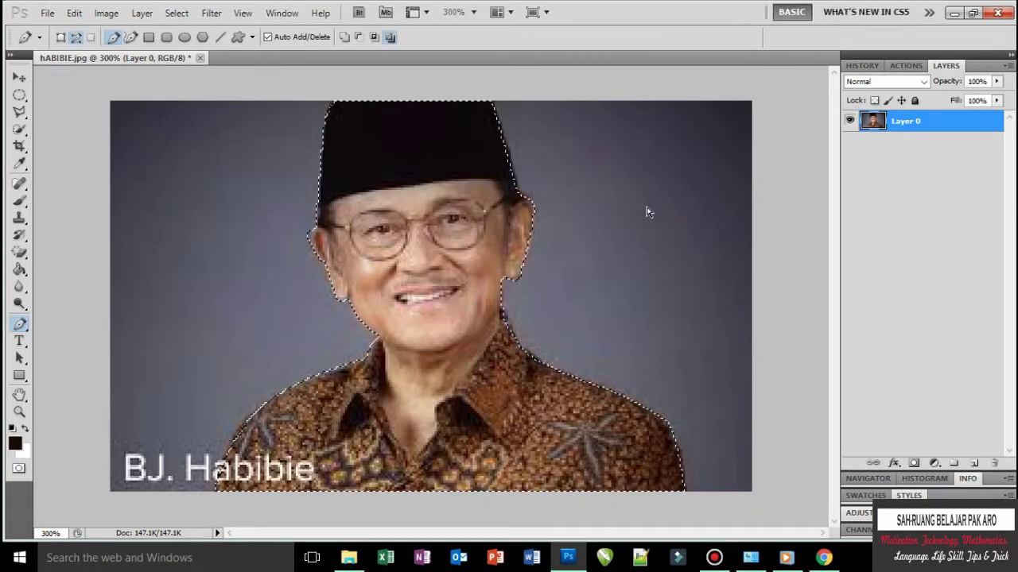
pyautogui.hotkey('ctrl', 'j')
pyautogui.click(848, 142)
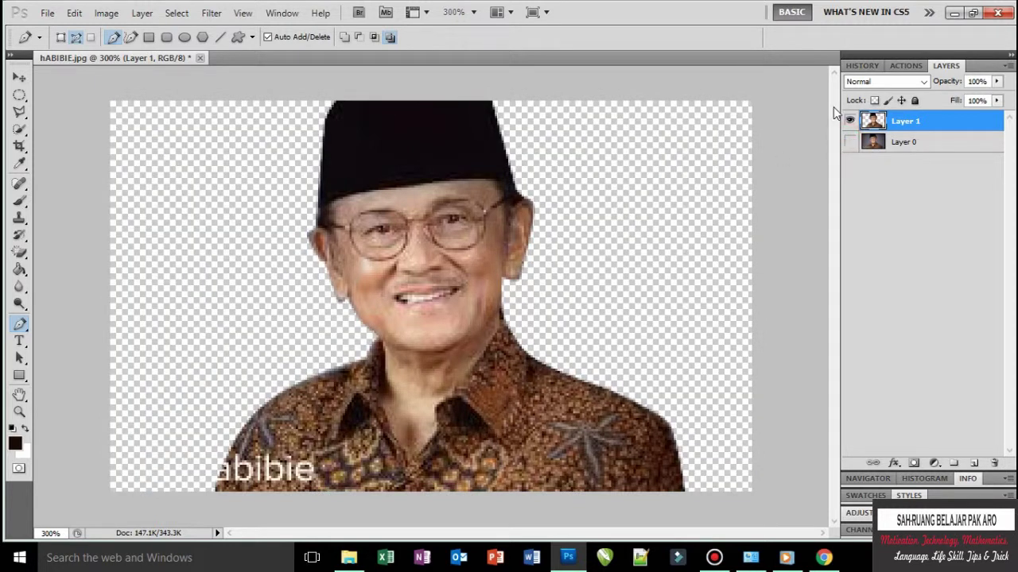
pyautogui.hotkey('ctrl', '-')
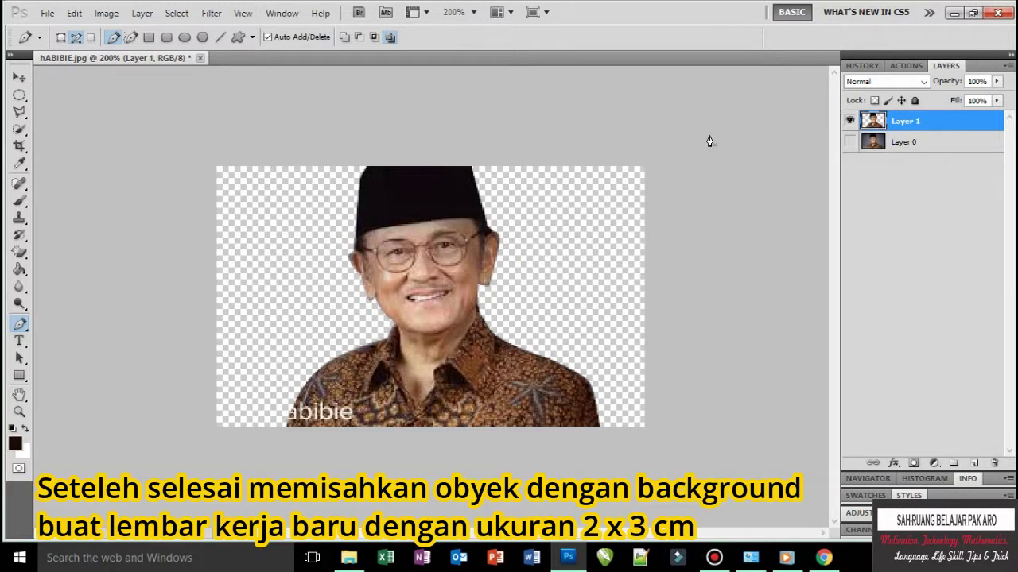
# Create a new document 2 cm wide by 3 cm high in CMYK Color mode
pyautogui.hotkey('ctrl', 'n')
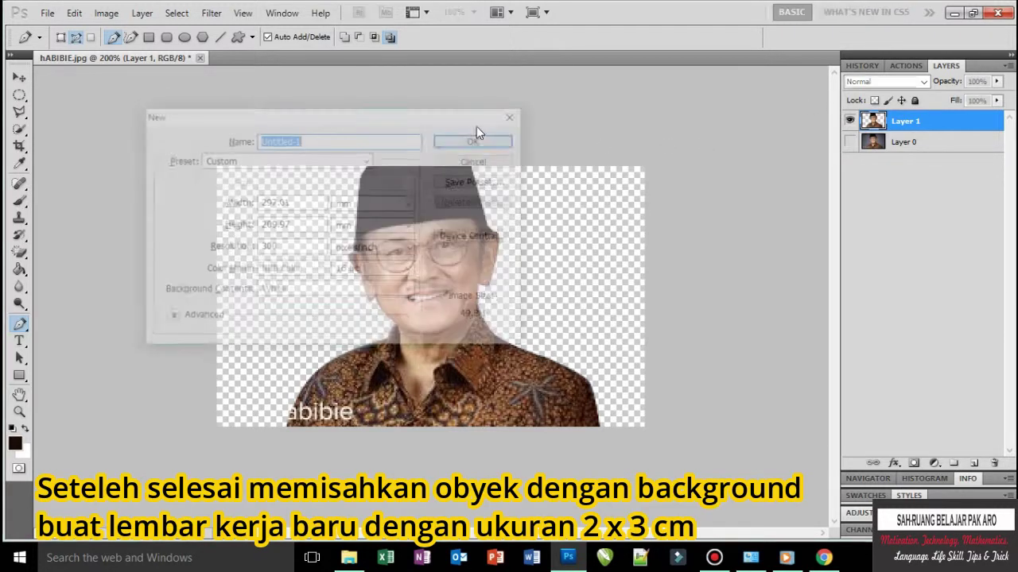
pyautogui.click(348, 203)
pyautogui.click(355, 243)
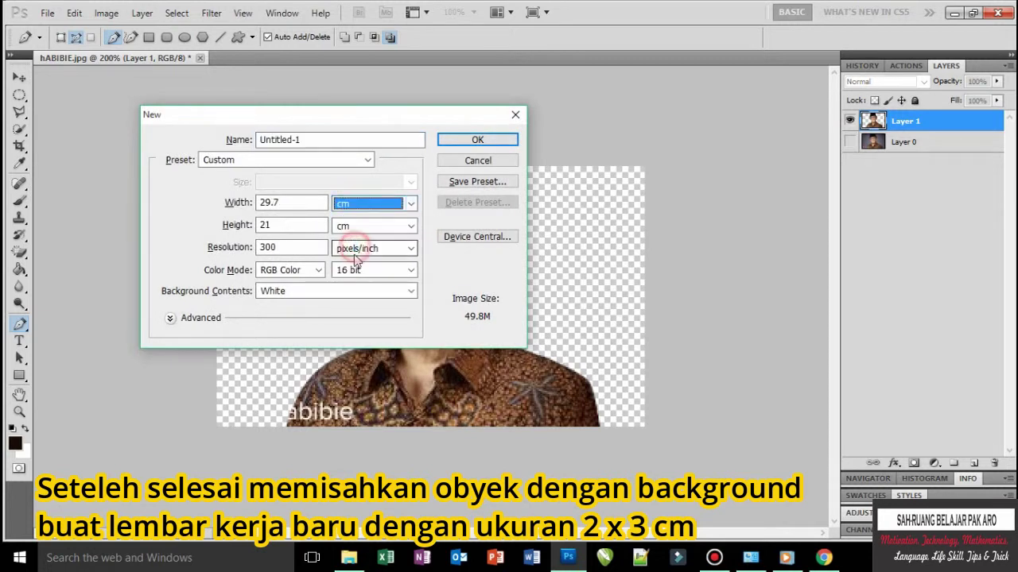
pyautogui.click(280, 270)
pyautogui.click(282, 318)
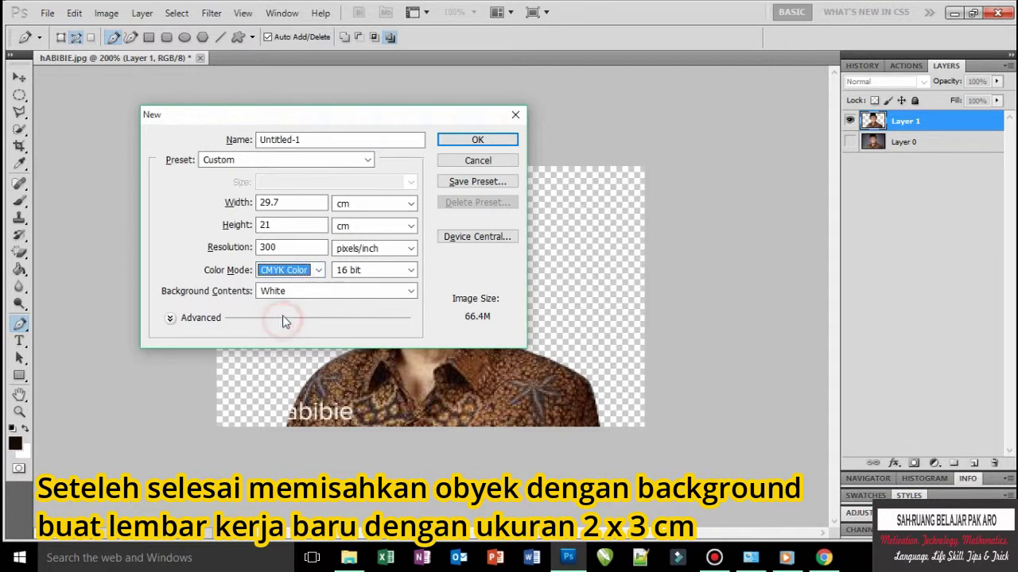
pyautogui.doubleClick(284, 202)
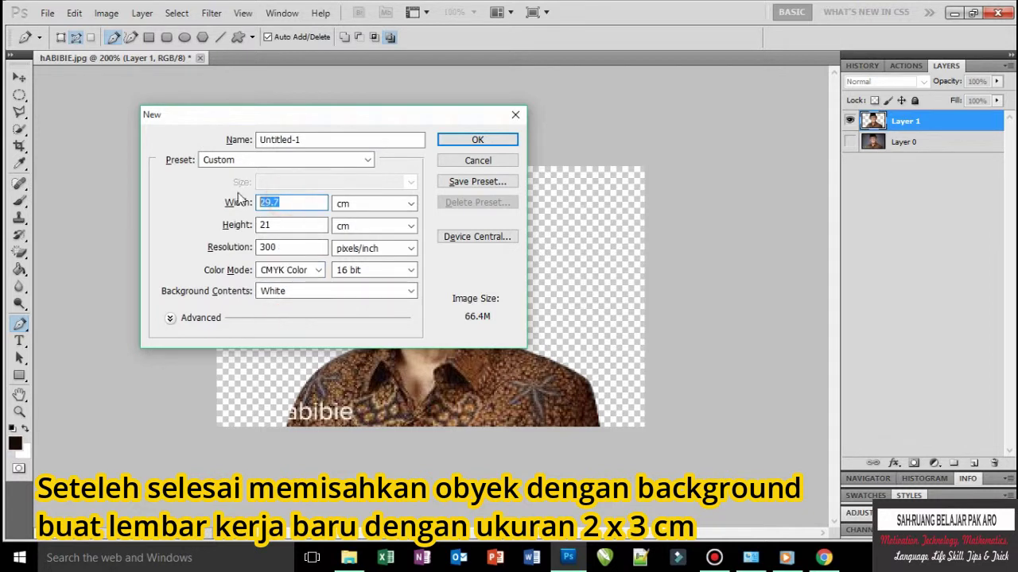
pyautogui.doubleClick(275, 224)
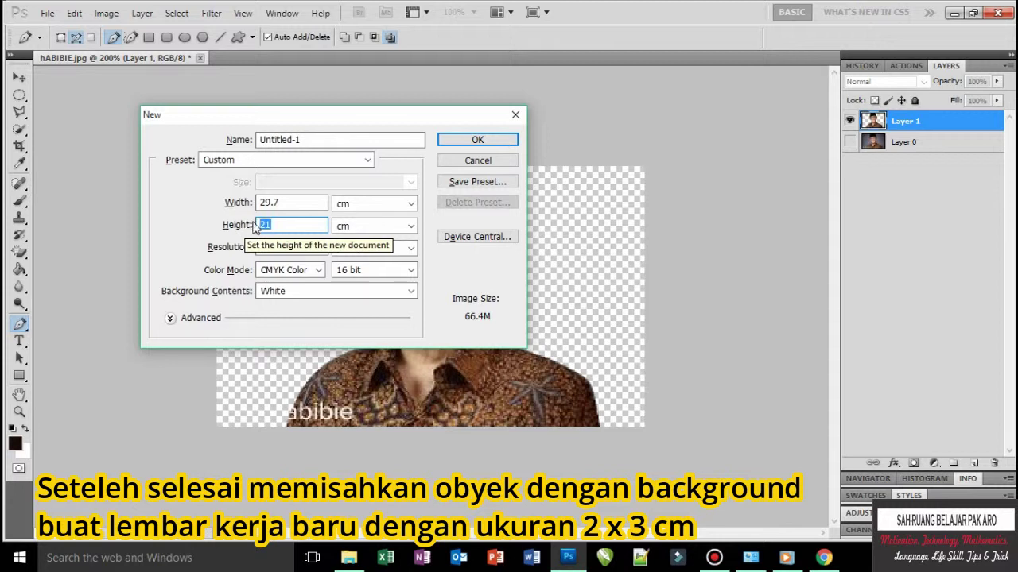
pyautogui.write('2')
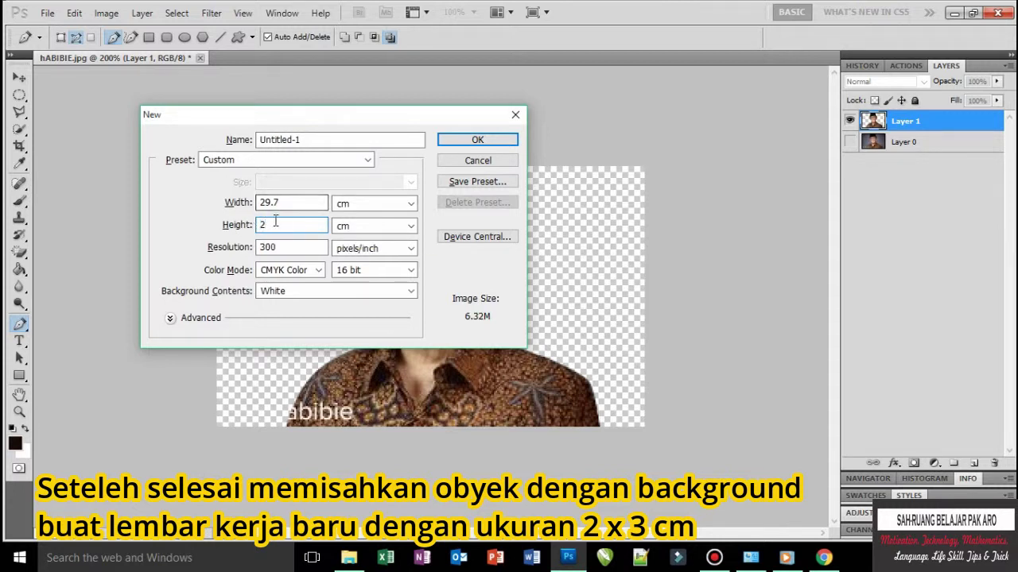
pyautogui.write('3')
pyautogui.press('BackSpace')
pyautogui.press('BackSpace')
pyautogui.write('3')
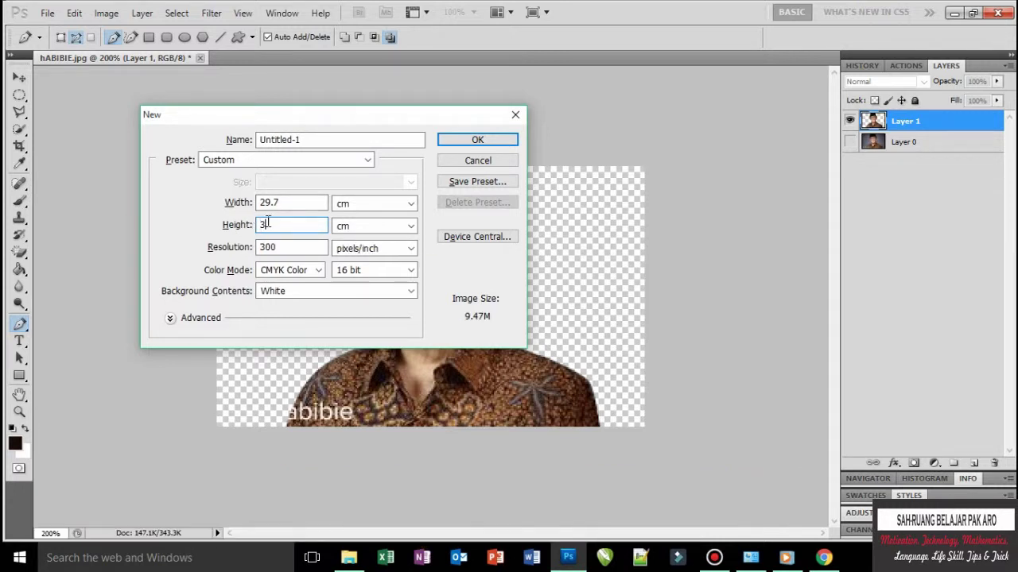
pyautogui.doubleClick(272, 202)
pyautogui.write('2')
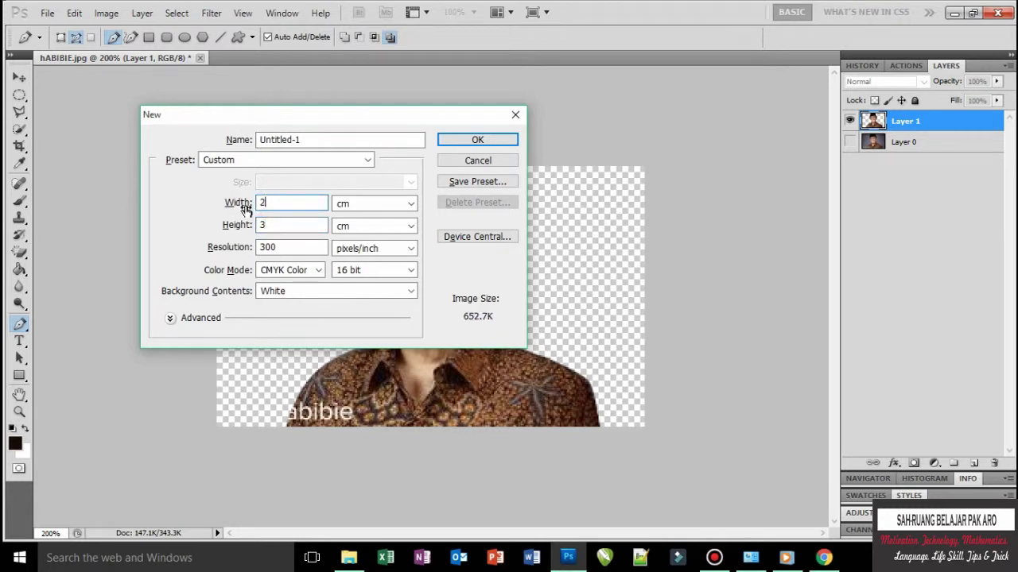
pyautogui.click(269, 224)
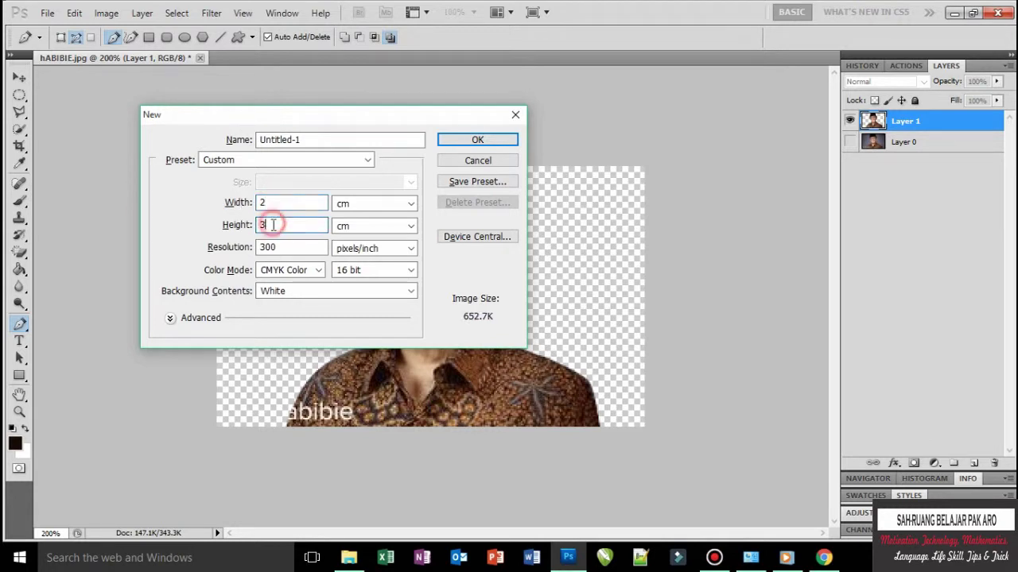
pyautogui.click(456, 140)
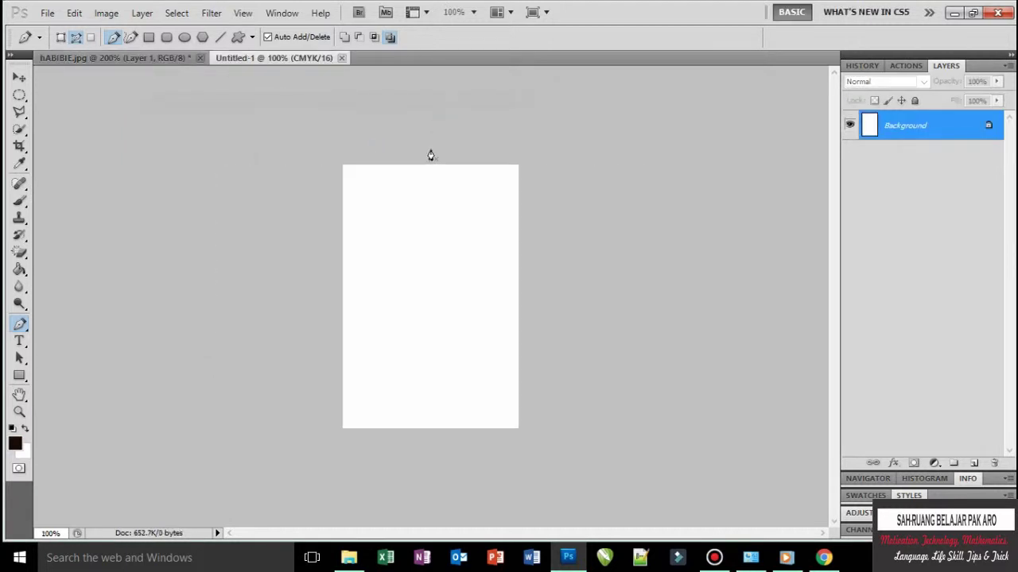
# Unlock Untitled-1's background and drag the Habibie cut-out onto the passport canvas
pyautogui.doubleClick(922, 119)
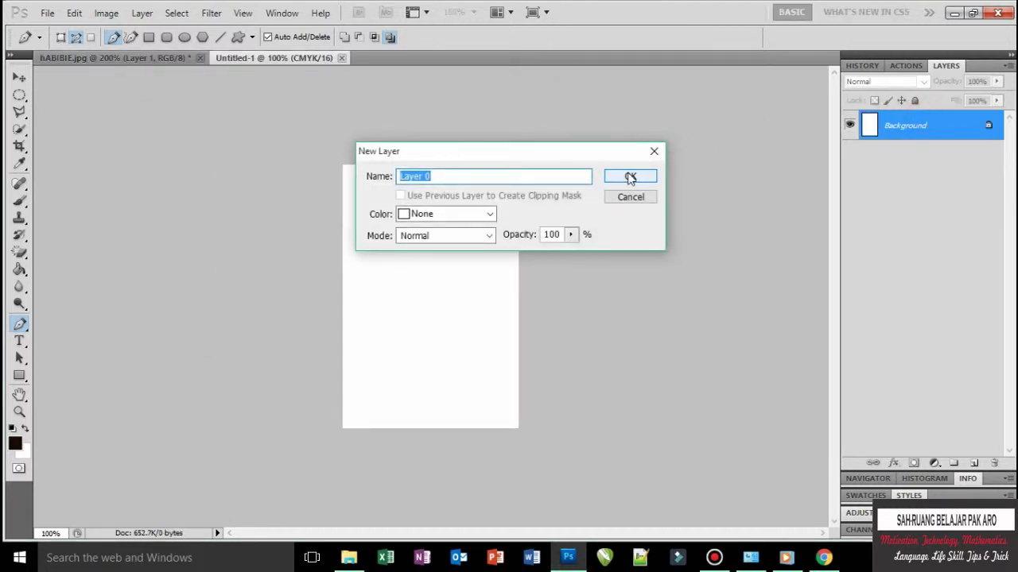
pyautogui.click(630, 178)
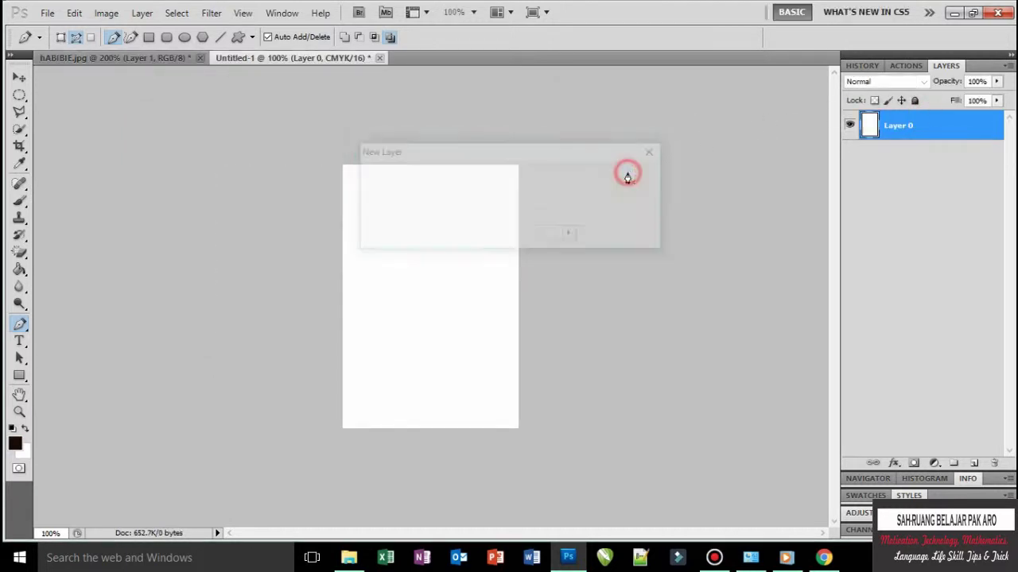
pyautogui.click(145, 58)
pyautogui.moveTo(142, 56); pyautogui.dragTo(129, 236)
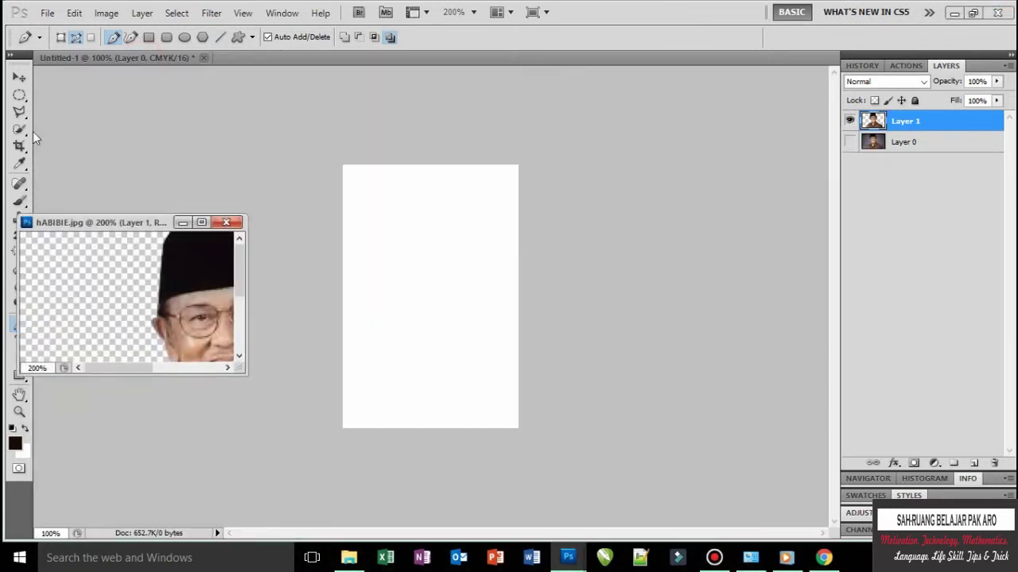
pyautogui.click(21, 79)
pyautogui.moveTo(170, 300); pyautogui.dragTo(475, 269)
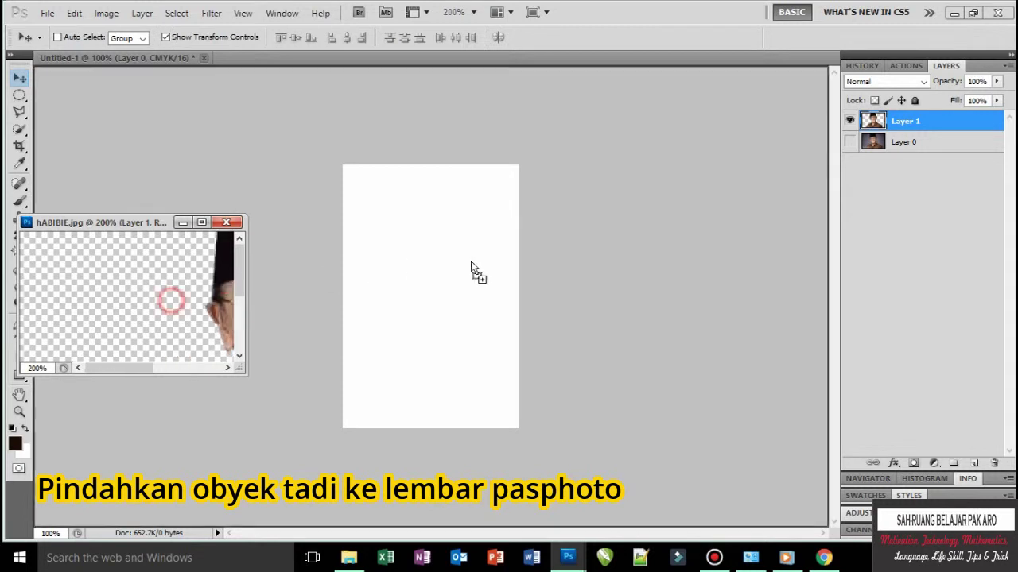
pyautogui.click(494, 228)
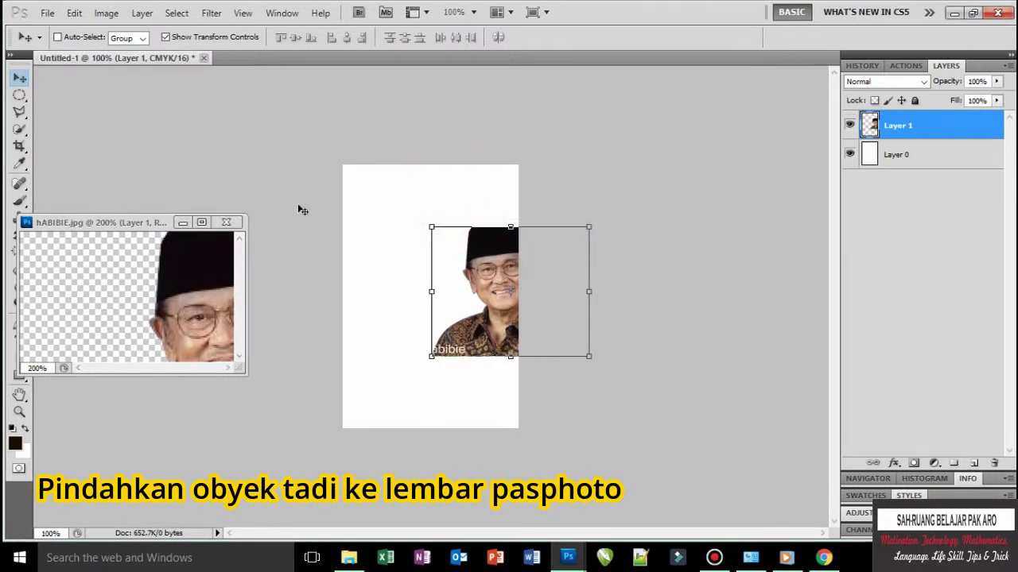
pyautogui.moveTo(504, 278); pyautogui.dragTo(415, 255)
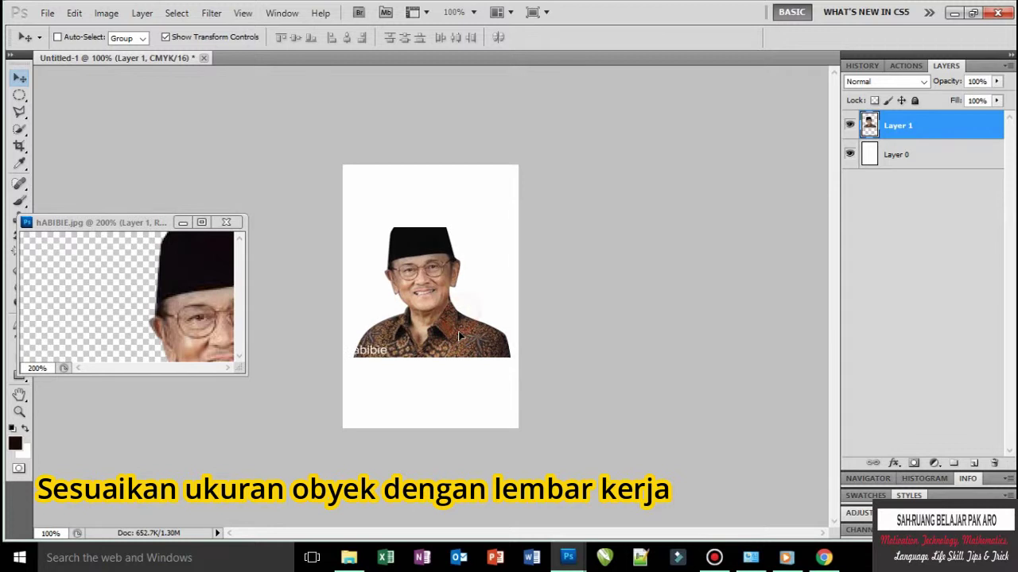
# Enlarge the portrait with Free Transform and move it down to the canvas bottom edge
pyautogui.moveTo(461, 318); pyautogui.dragTo(460, 326)
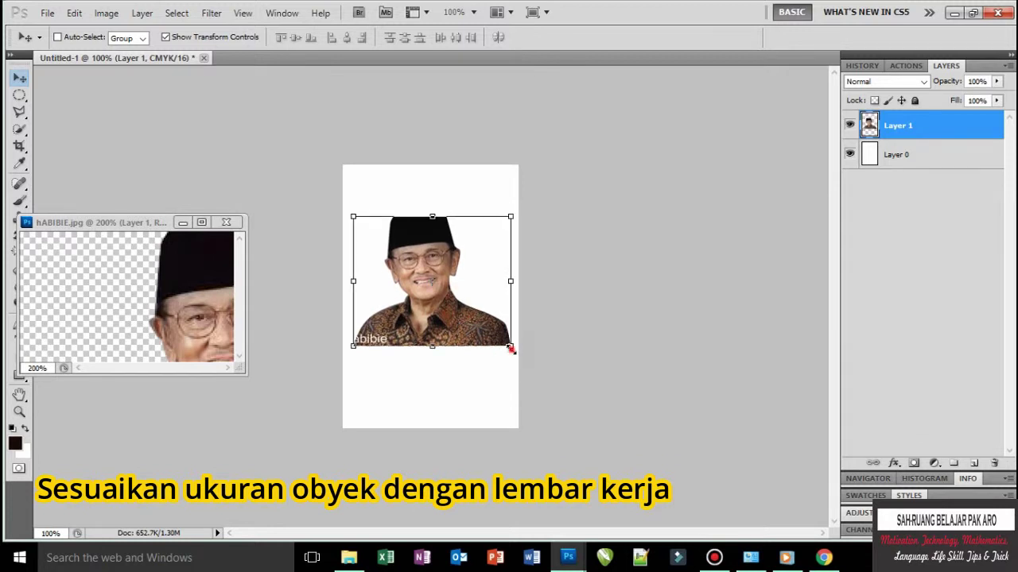
pyautogui.moveTo(510, 348); pyautogui.dragTo(573, 396)
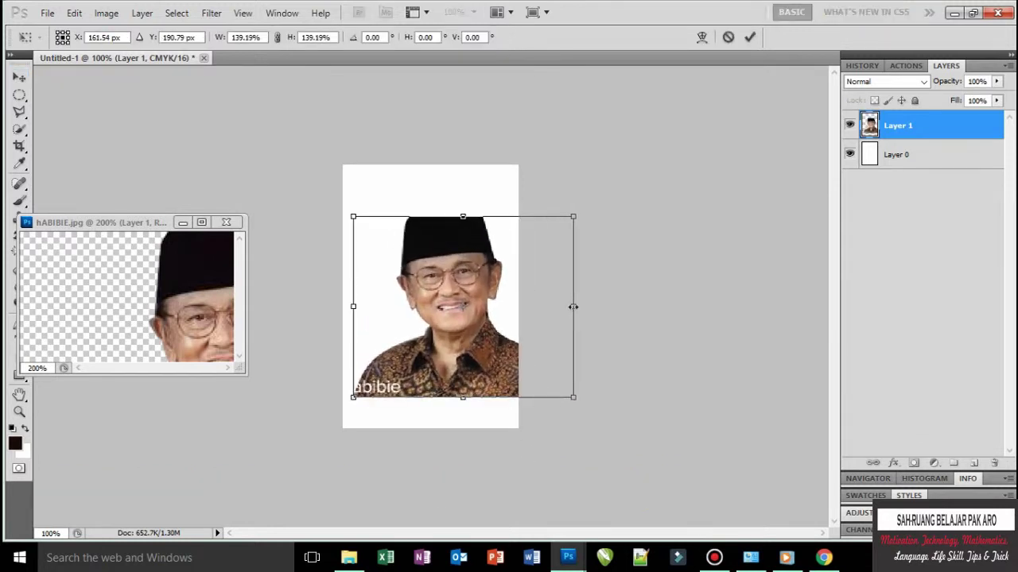
pyautogui.moveTo(574, 307); pyautogui.dragTo(541, 307)
pyautogui.moveTo(475, 373)
pyautogui.mouseDown()
pyautogui.moveTo(452, 408)
pyautogui.moveTo(471, 378)
pyautogui.mouseUp()
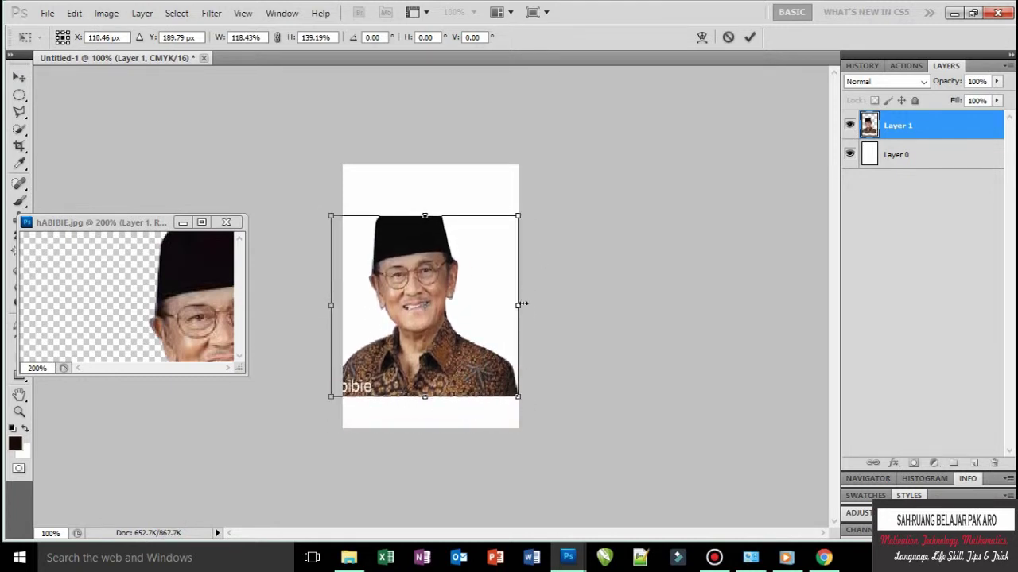
pyautogui.moveTo(519, 305); pyautogui.dragTo(535, 305)
pyautogui.moveTo(470, 368); pyautogui.dragTo(475, 358)
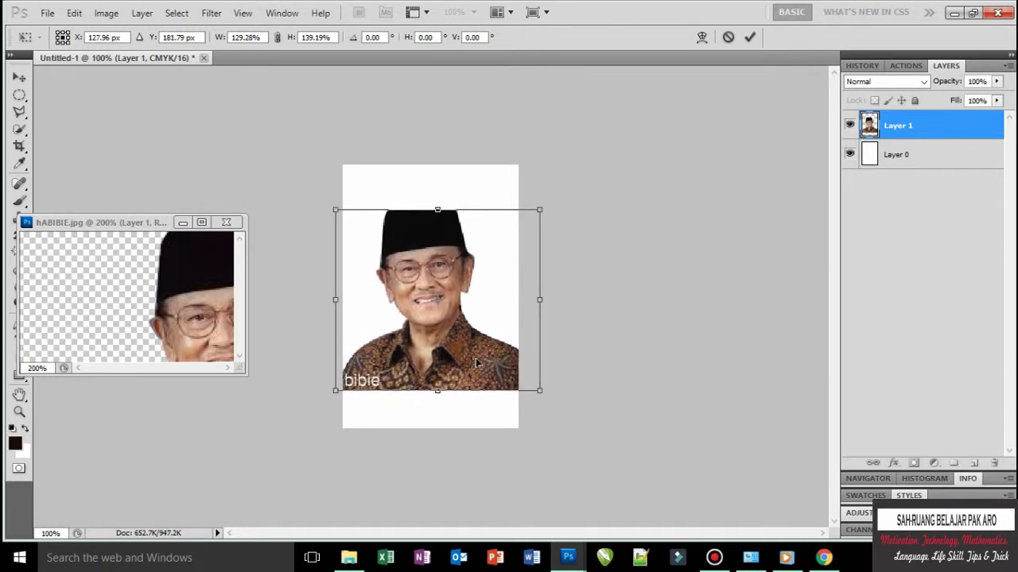
pyautogui.press('Return')
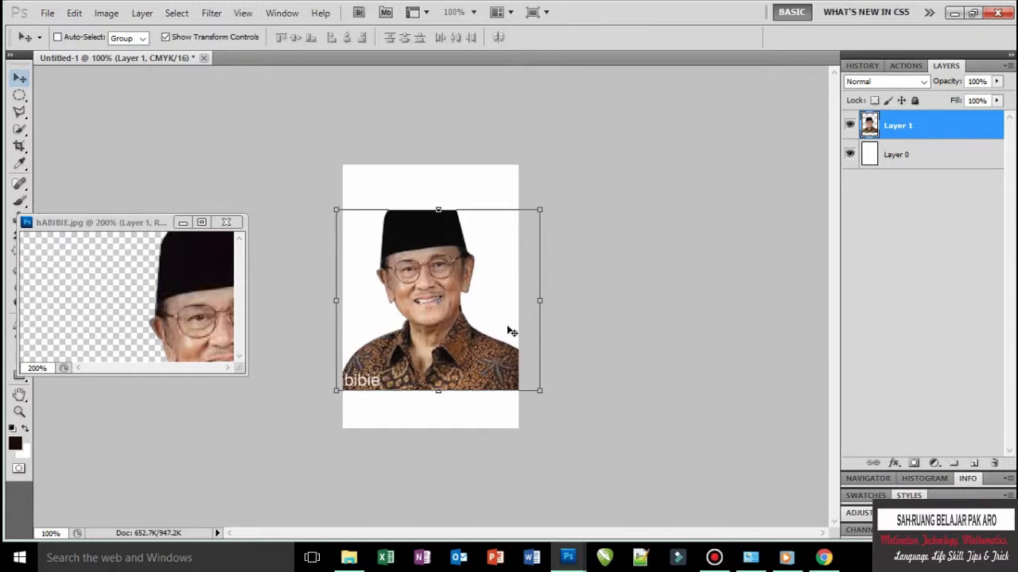
pyautogui.click(922, 132)
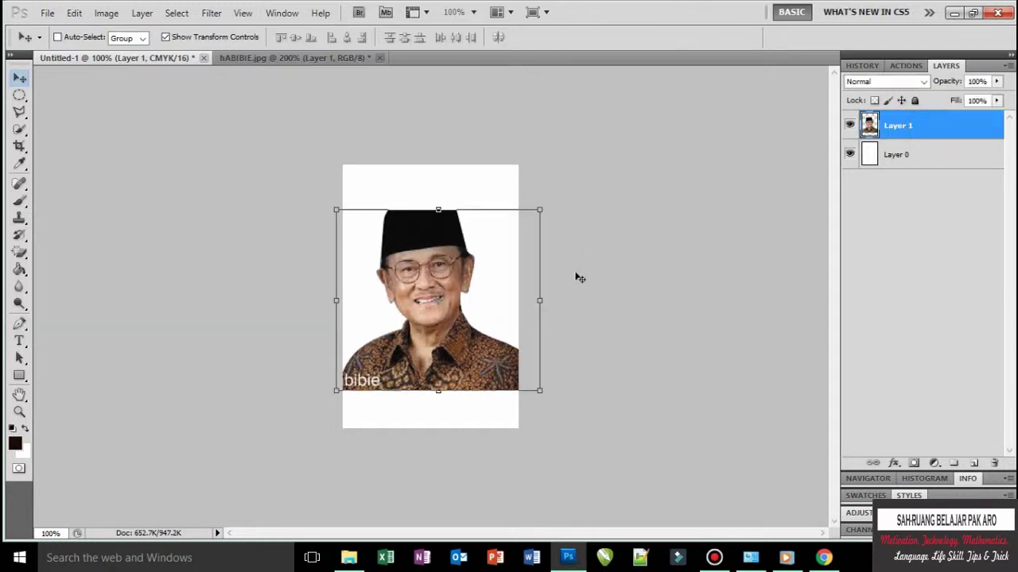
pyautogui.moveTo(461, 342); pyautogui.dragTo(462, 379)
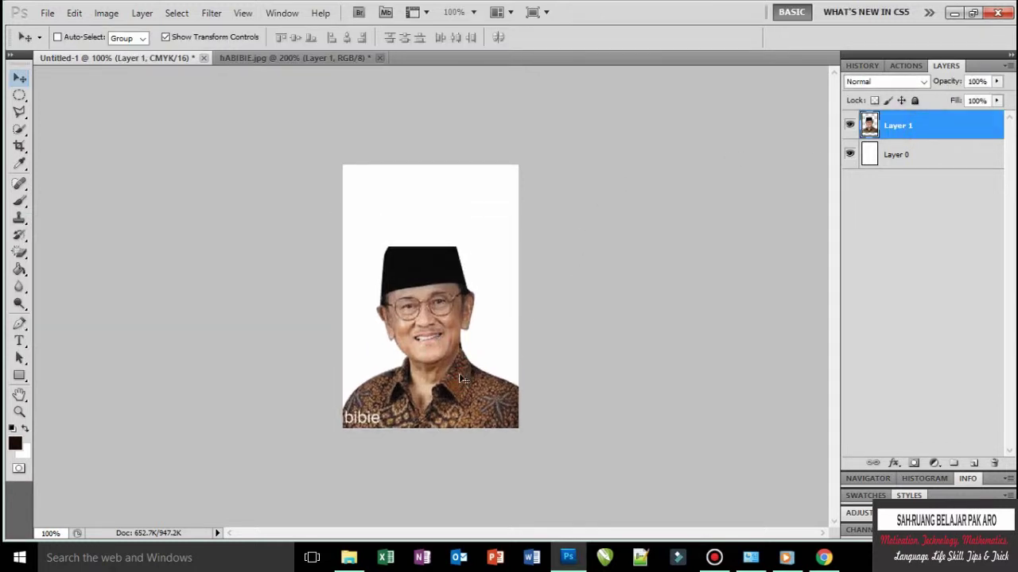
# Zoom to 200% and draw a rounded dome path over the cap's cut-off top
pyautogui.click(875, 303)
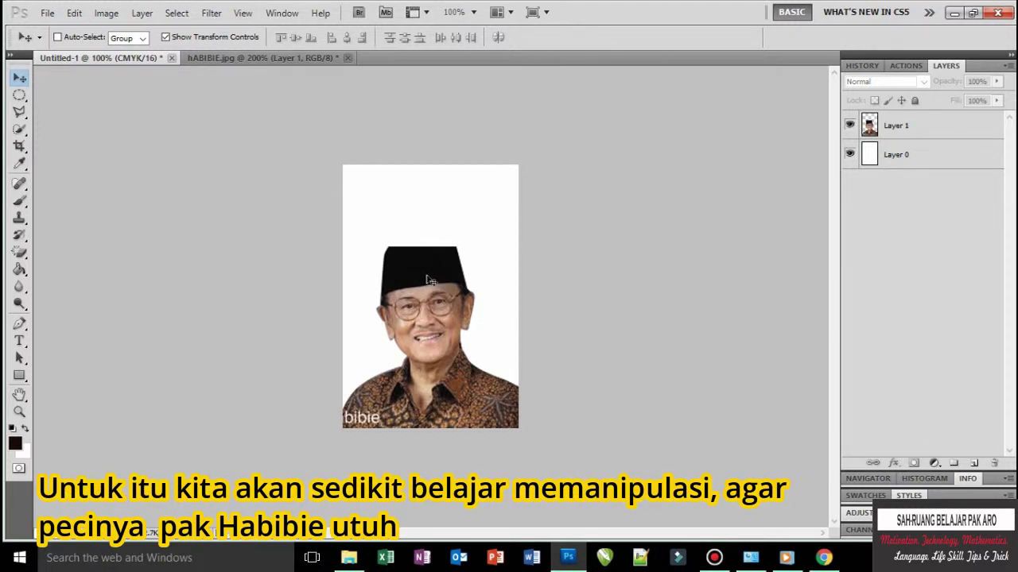
pyautogui.hotkey('ctrl', '+')
pyautogui.scroll(1, 477, 223)
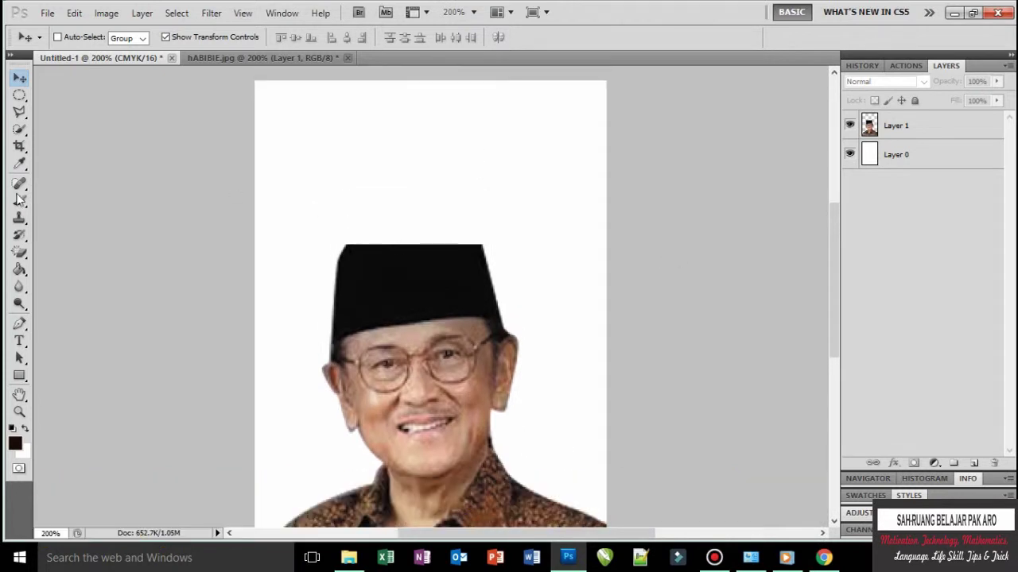
pyautogui.click(20, 323)
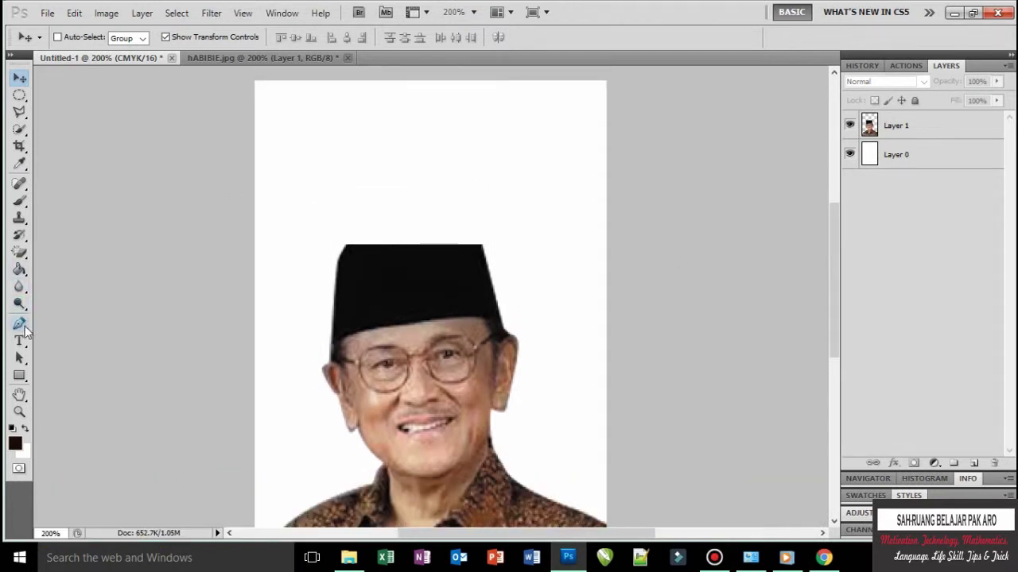
pyautogui.click(344, 248)
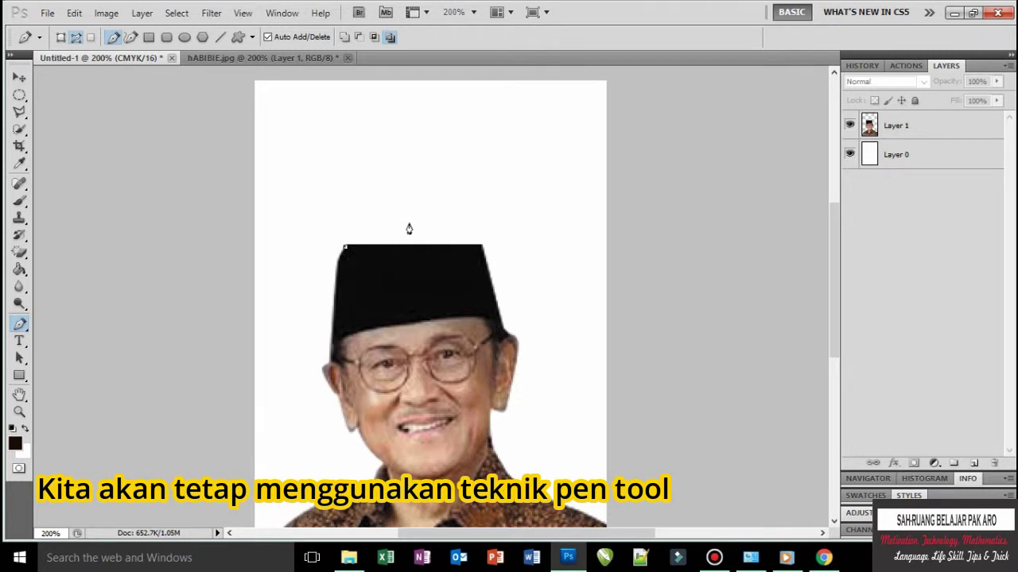
pyautogui.click(421, 230)
pyautogui.click(481, 248)
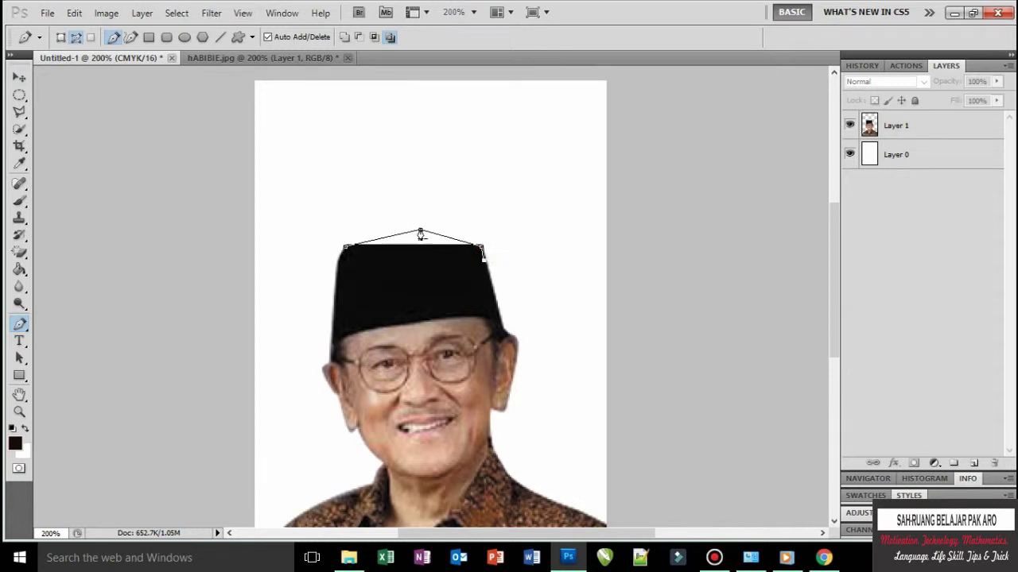
pyautogui.moveTo(422, 231); pyautogui.dragTo(473, 230)
pyautogui.click(345, 248)
# Turn the dome path into a selection and sample the cap's black as foreground colour
pyautogui.rightClick(391, 248)
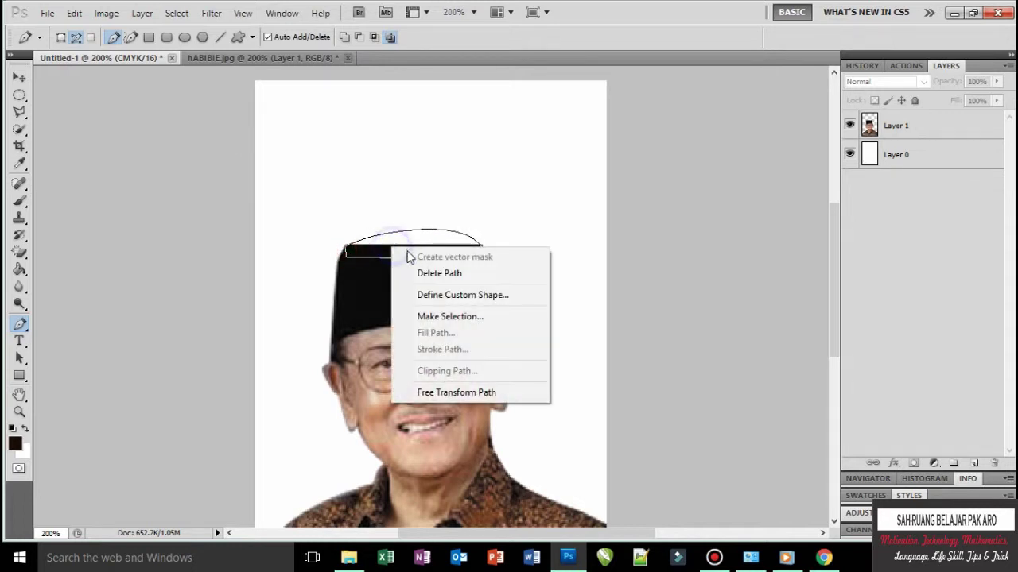
pyautogui.click(450, 317)
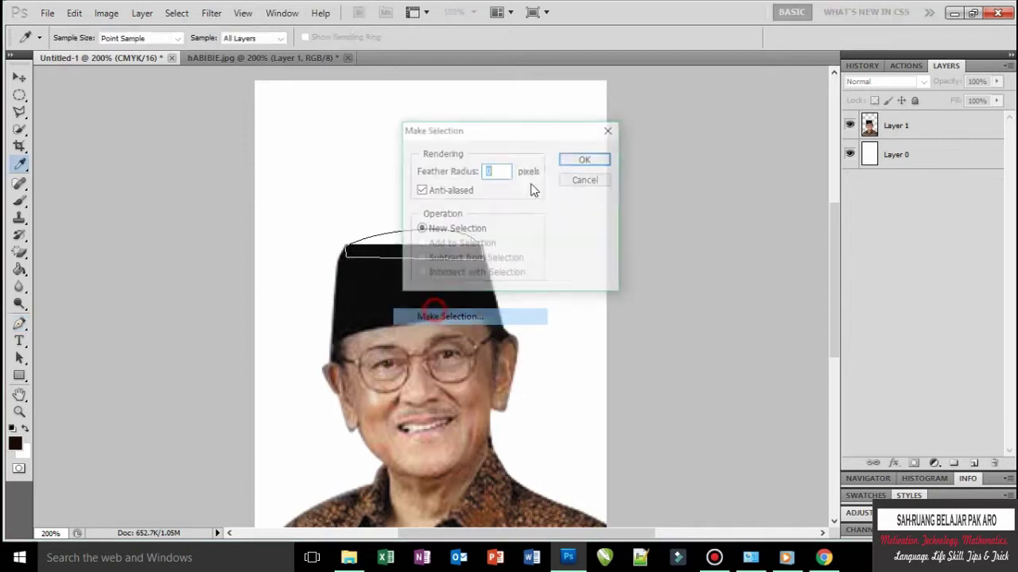
pyautogui.click(585, 158)
pyautogui.click(19, 270)
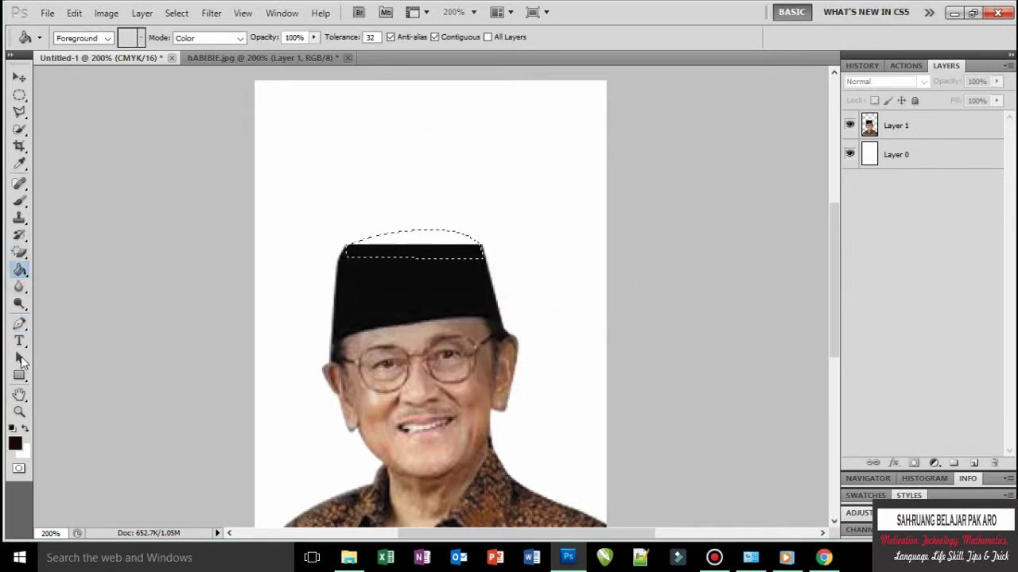
pyautogui.click(15, 444)
pyautogui.click(477, 302)
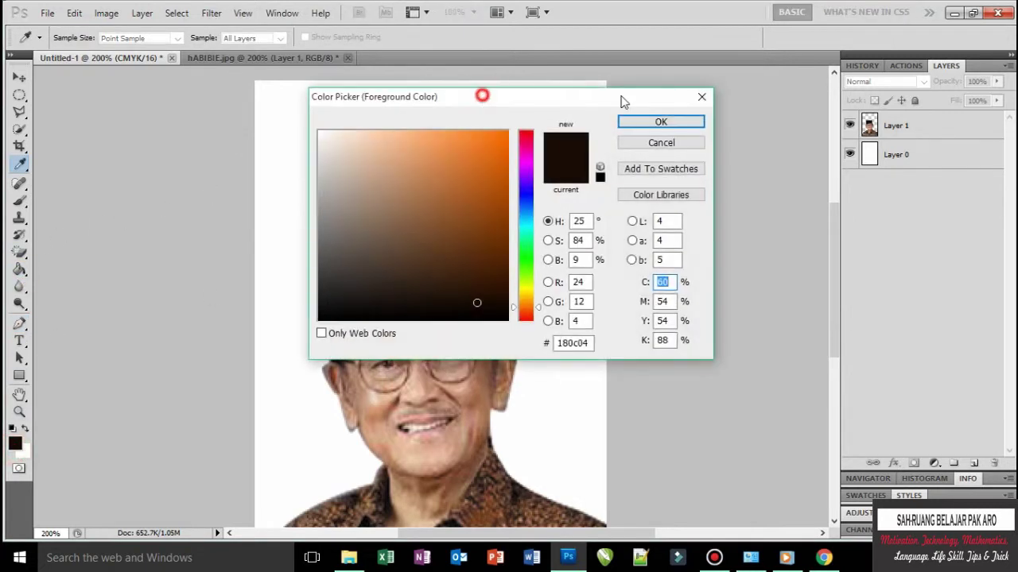
pyautogui.moveTo(622, 99); pyautogui.dragTo(780, 99)
pyautogui.click(405, 245)
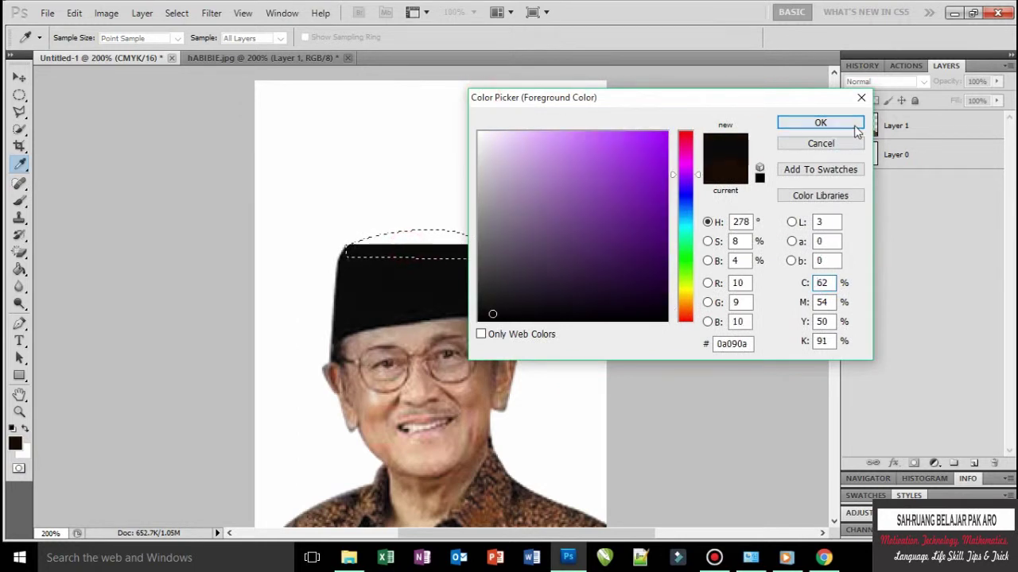
pyautogui.click(847, 125)
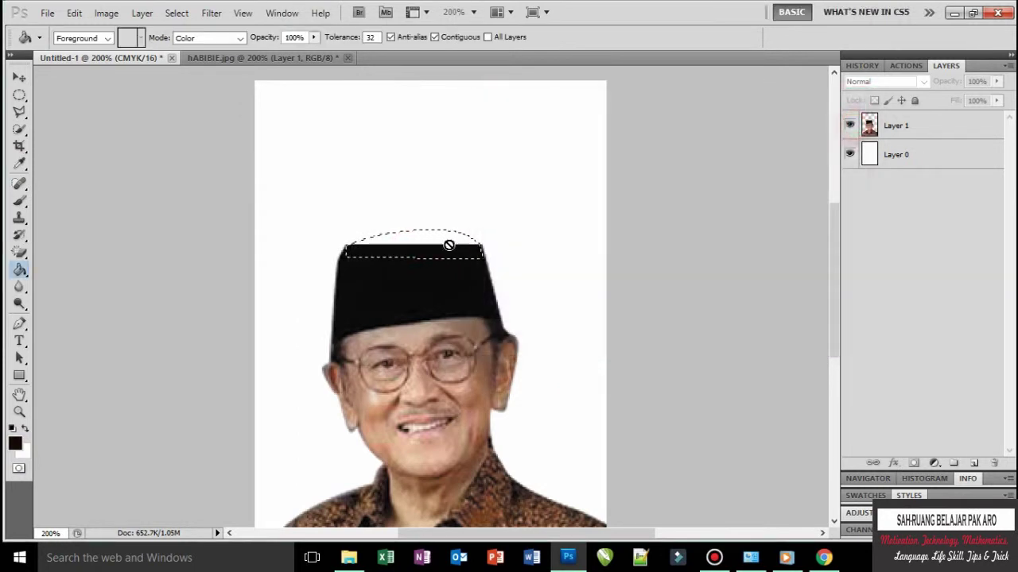
# Fill the dome selection with black on a new Layer 2, then deselect
pyautogui.click(907, 122)
pyautogui.hotkey('ctrl', 'shift', 'n')
pyautogui.press('Return')
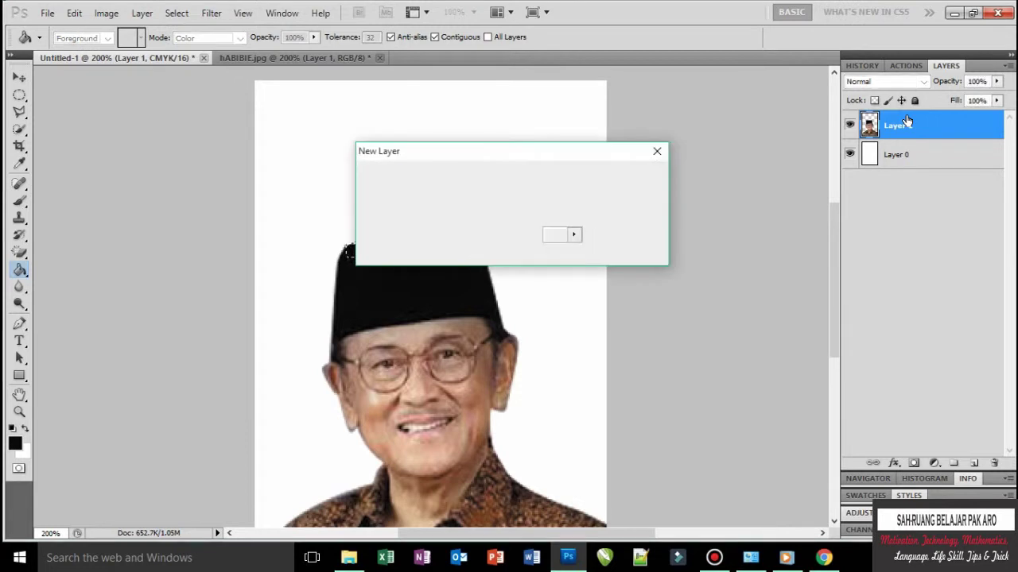
pyautogui.click(426, 241)
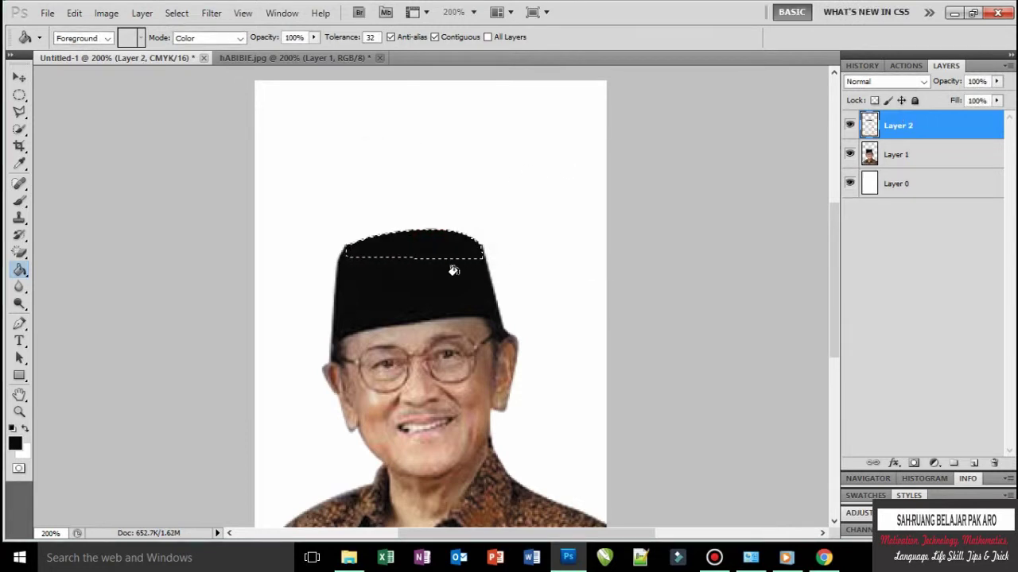
pyautogui.hotkey('ctrl', 's')
pyautogui.click(676, 318)
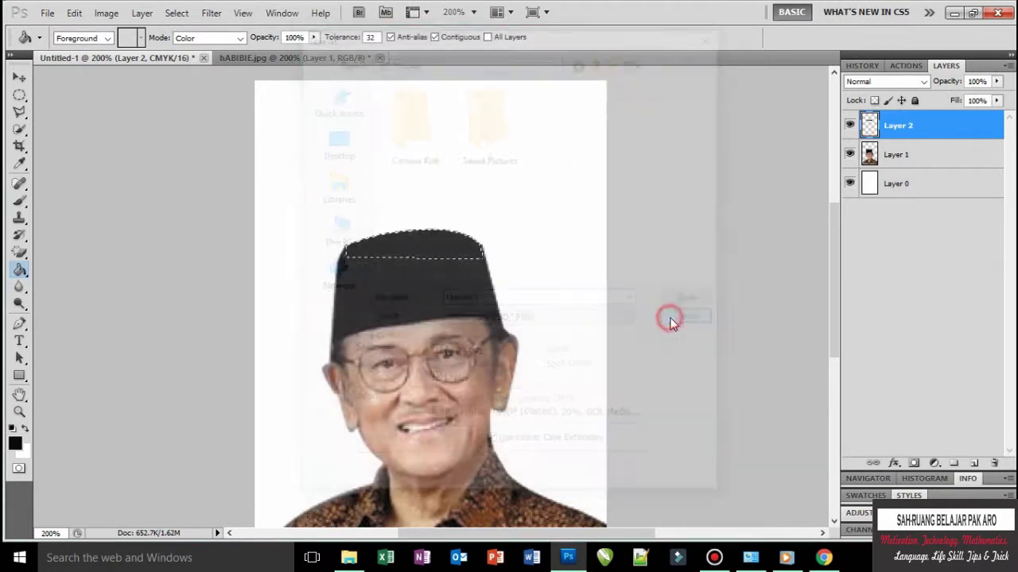
pyautogui.hotkey('ctrl', 'd')
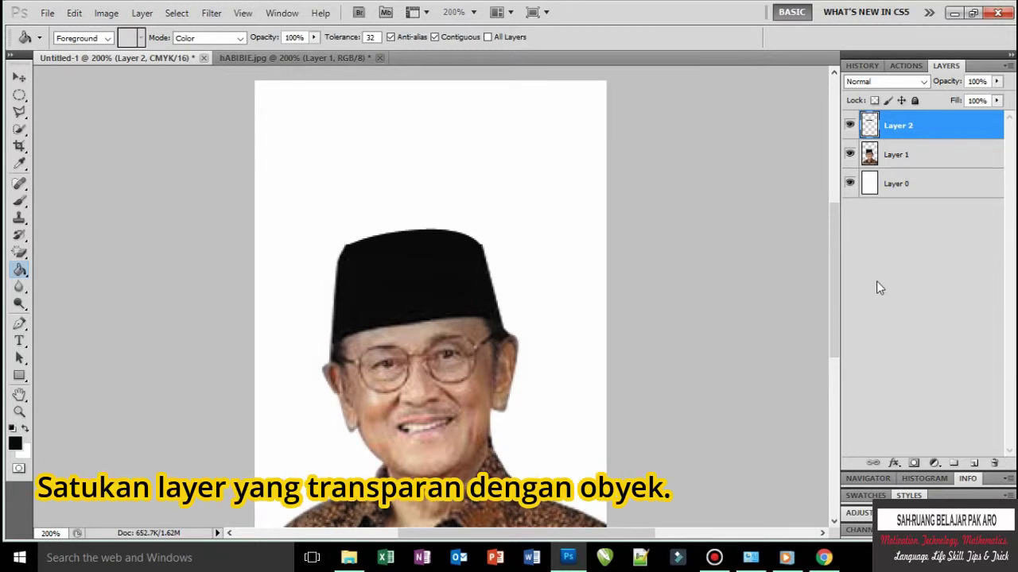
# Merge the black dome layer down into the portrait as a single Layer 2
pyautogui.click(849, 184)
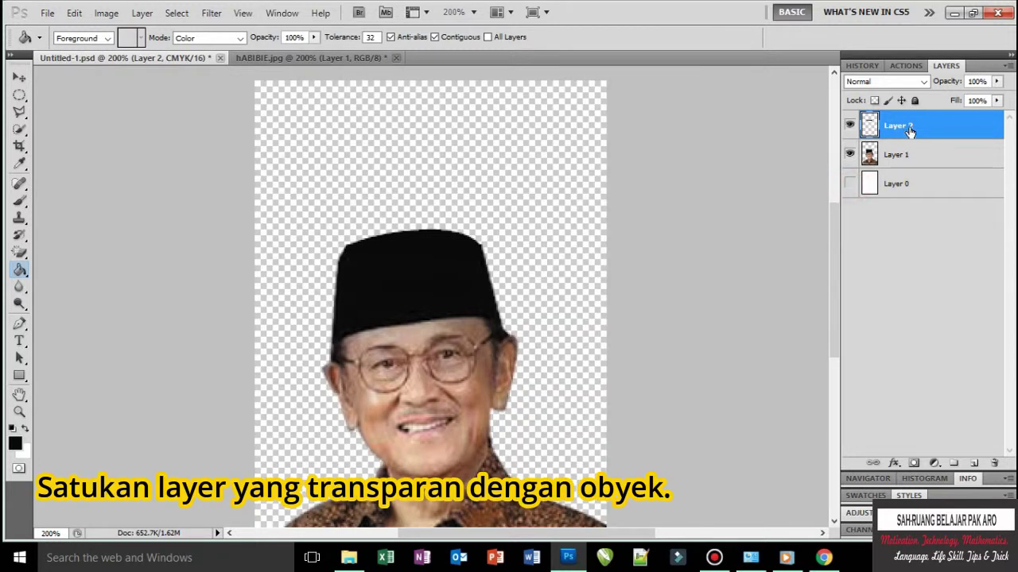
pyautogui.hotkey('ctrl', 'e')
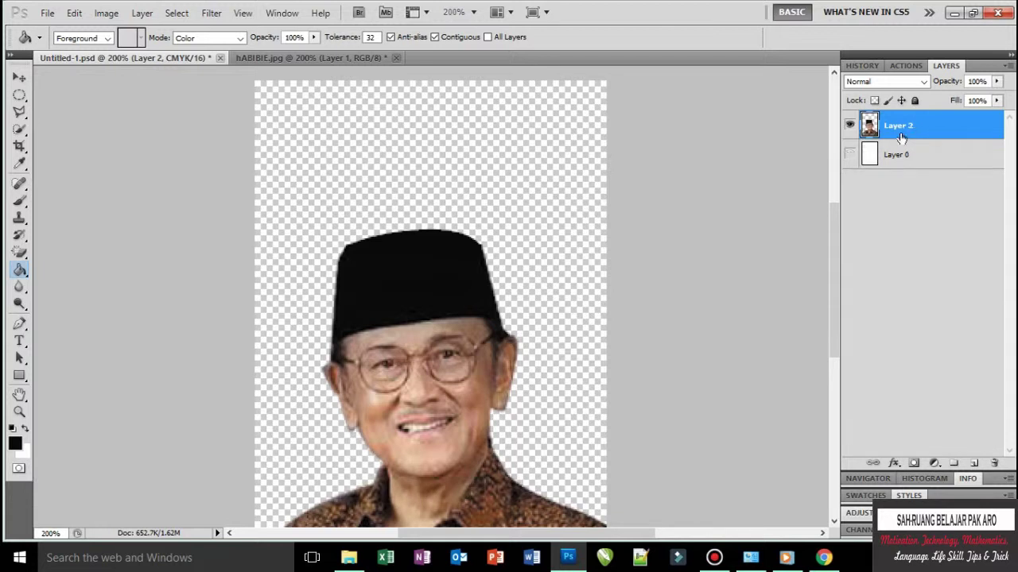
pyautogui.click(850, 154)
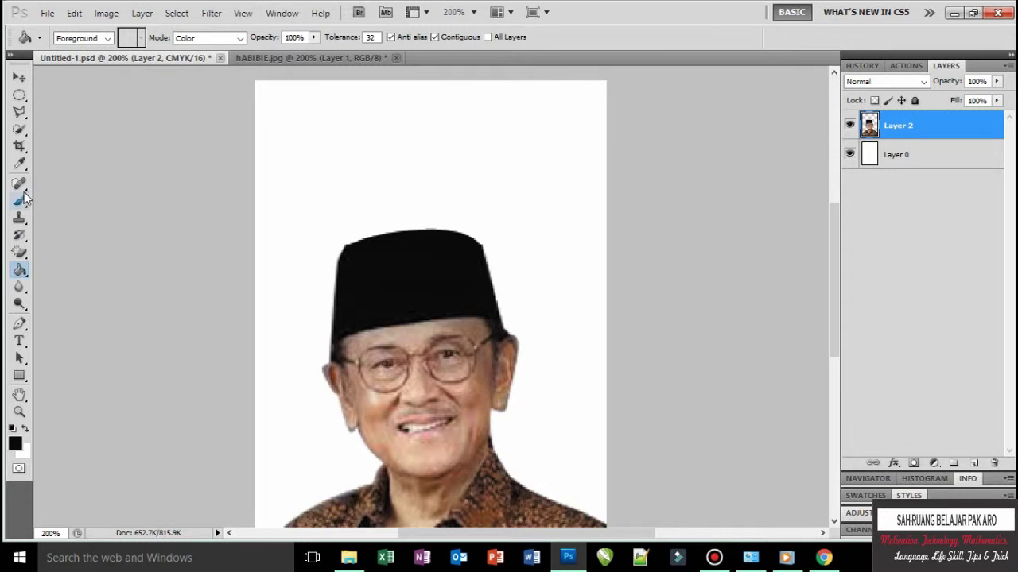
# Erase the halo around the cap's edges, zoom back to 100% and save
pyautogui.click(26, 255)
pyautogui.click(73, 251)
pyautogui.click(341, 236)
pyautogui.click(341, 236)
pyautogui.click(489, 238)
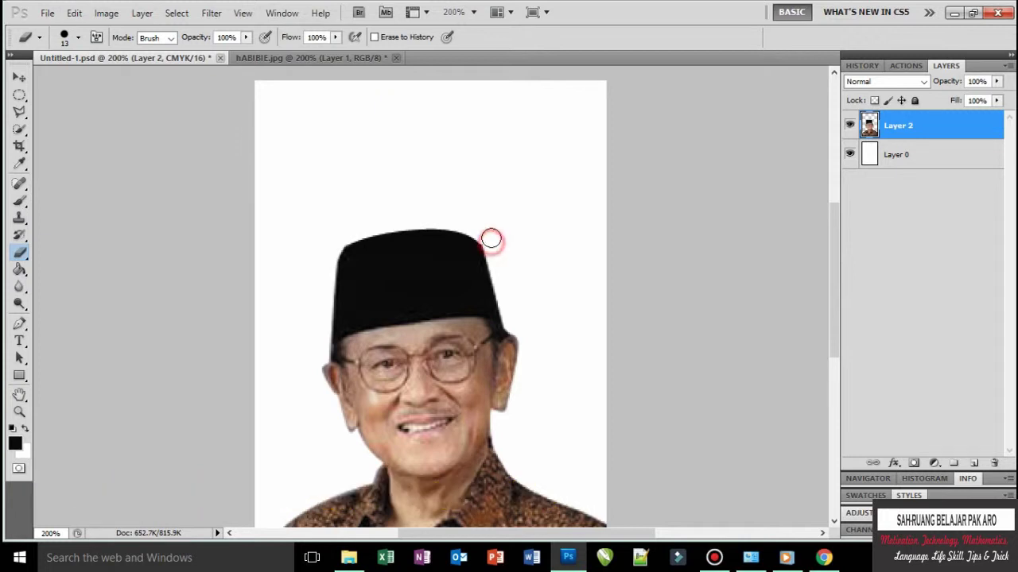
pyautogui.click(335, 240)
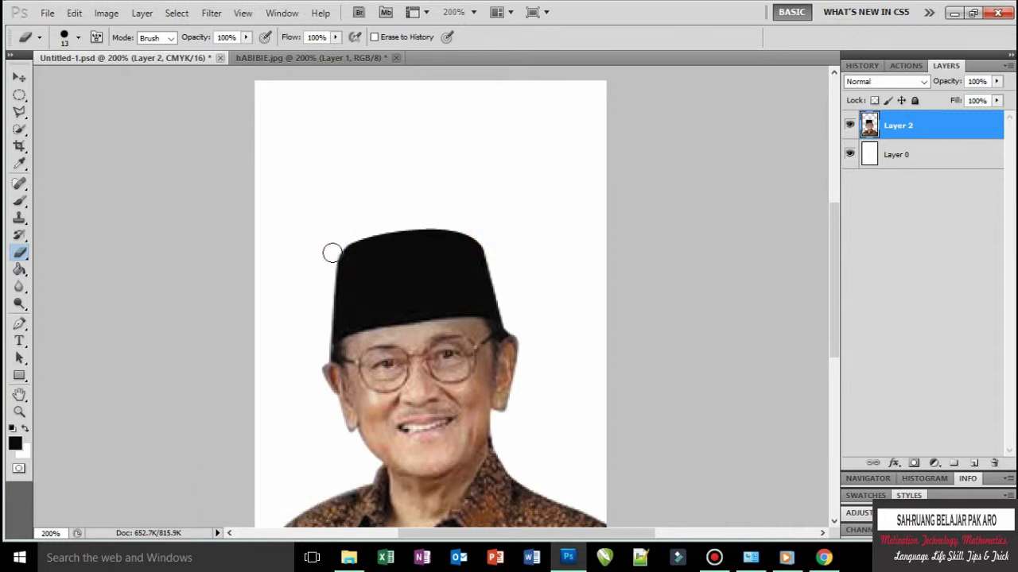
pyautogui.click(330, 252)
pyautogui.hotkey('ctrl', '-')
pyautogui.hotkey('ctrl', 's')
# Raise the portrait about 35 px and scale it to about 114% with Free Transform
pyautogui.click(898, 125)
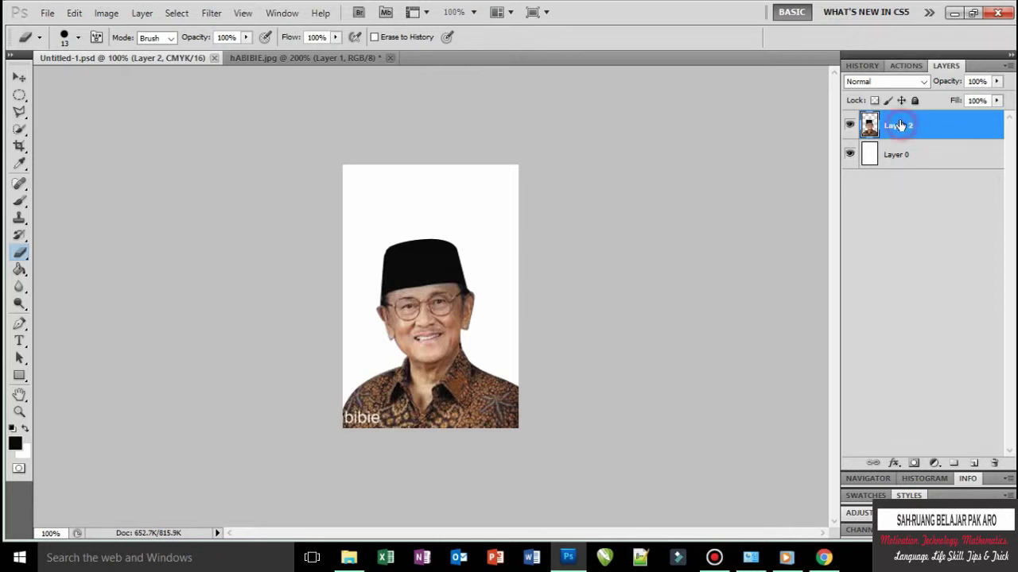
pyautogui.hotkey('ctrl', 't')
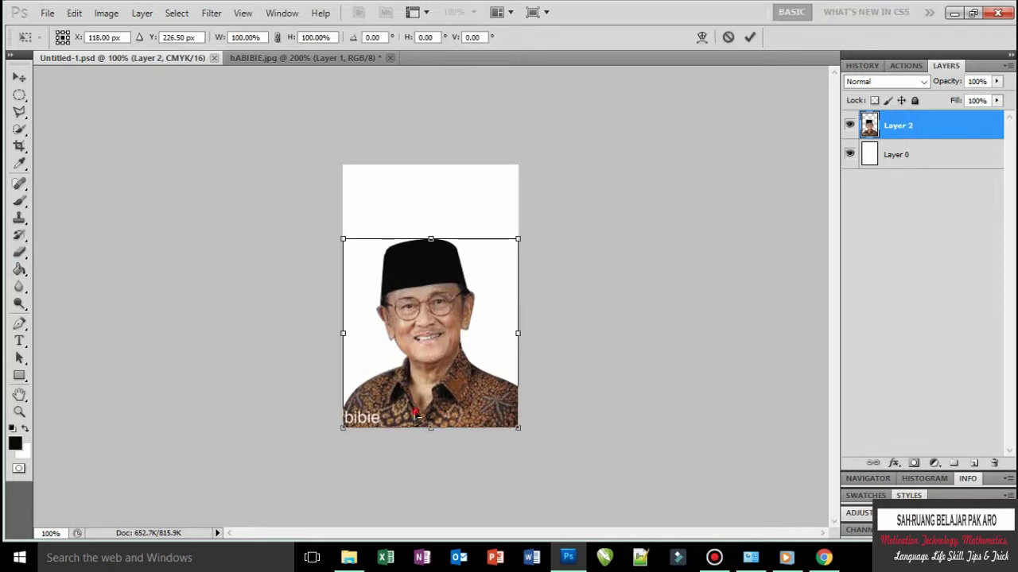
pyautogui.moveTo(415, 413); pyautogui.dragTo(415, 388)
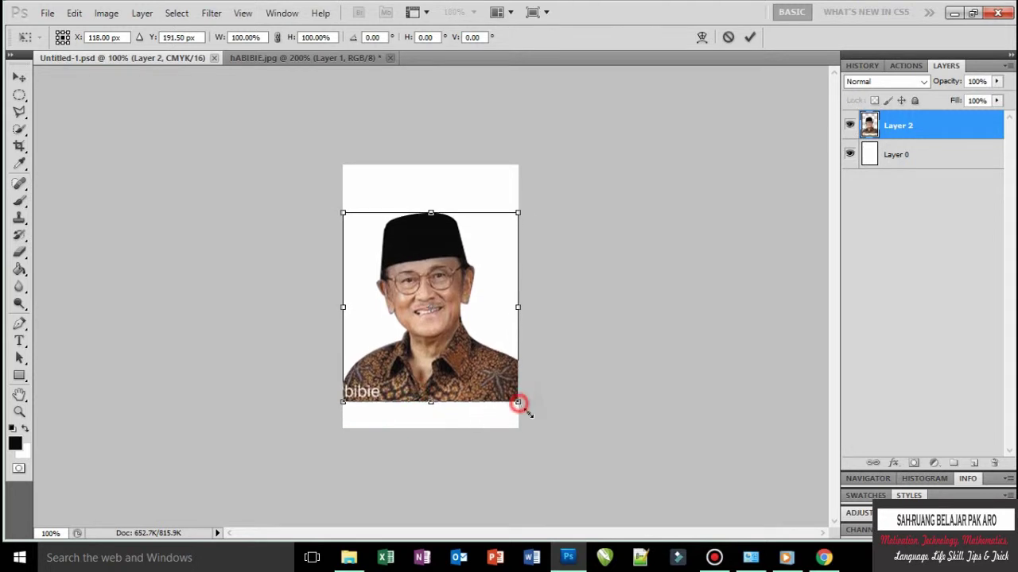
pyautogui.moveTo(518, 403); pyautogui.dragTo(546, 433)
pyautogui.moveTo(492, 410); pyautogui.dragTo(477, 405)
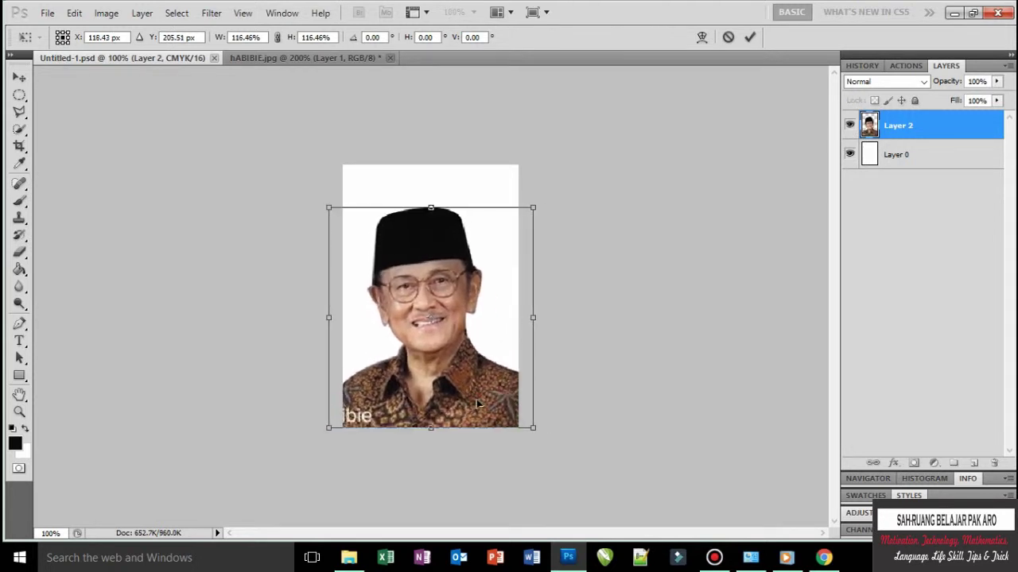
pyautogui.moveTo(533, 428); pyautogui.dragTo(503, 415)
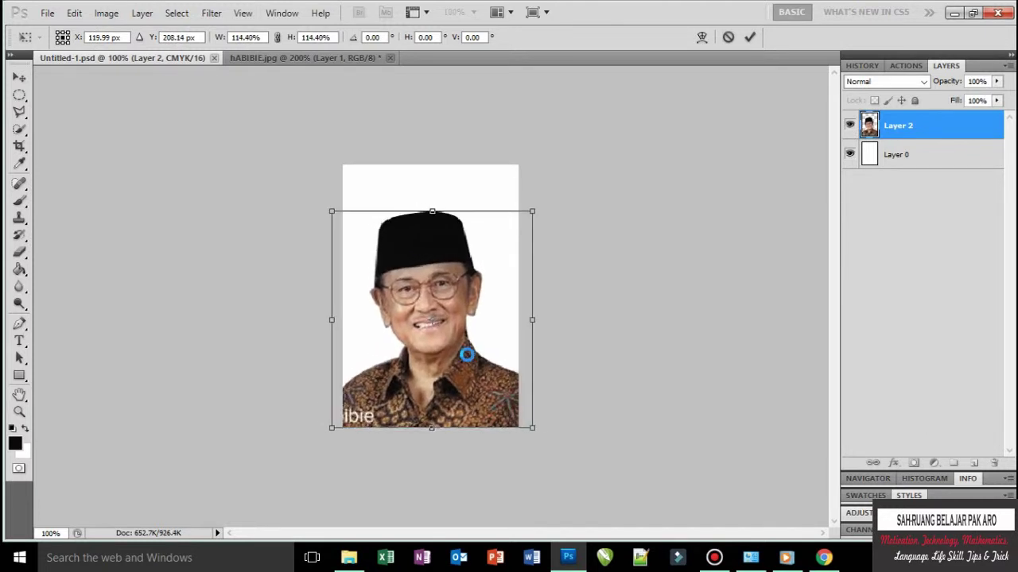
pyautogui.press('Return')
# Select Layer 0 and set the foreground colour to red #b90a2f
pyautogui.press('e')
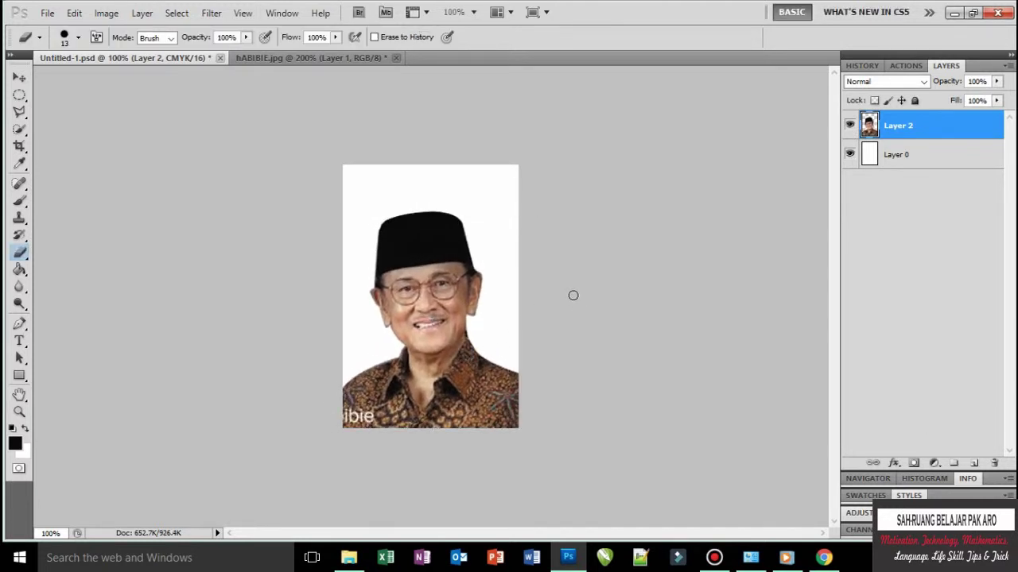
pyautogui.click(894, 155)
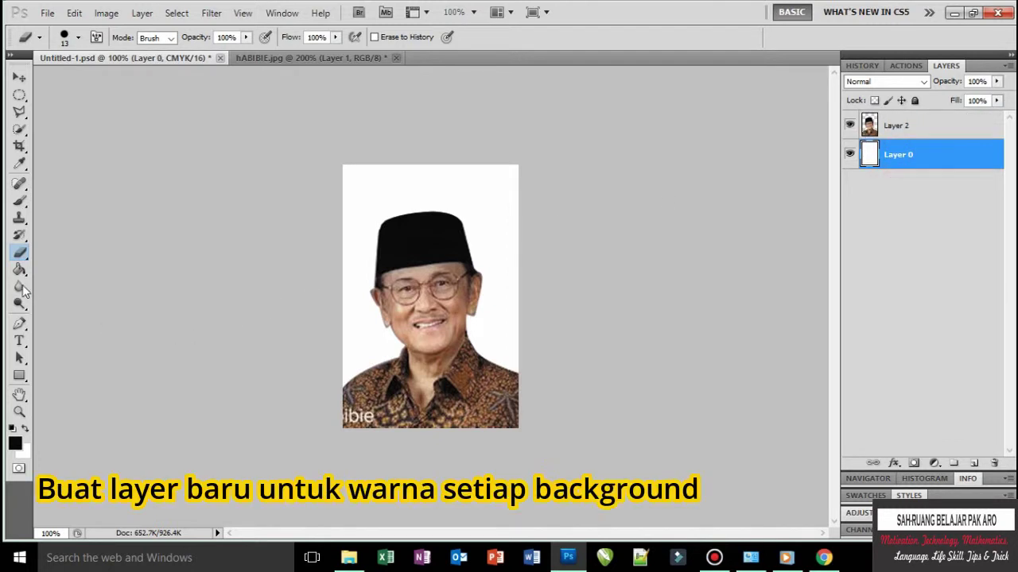
pyautogui.click(19, 270)
pyautogui.click(15, 443)
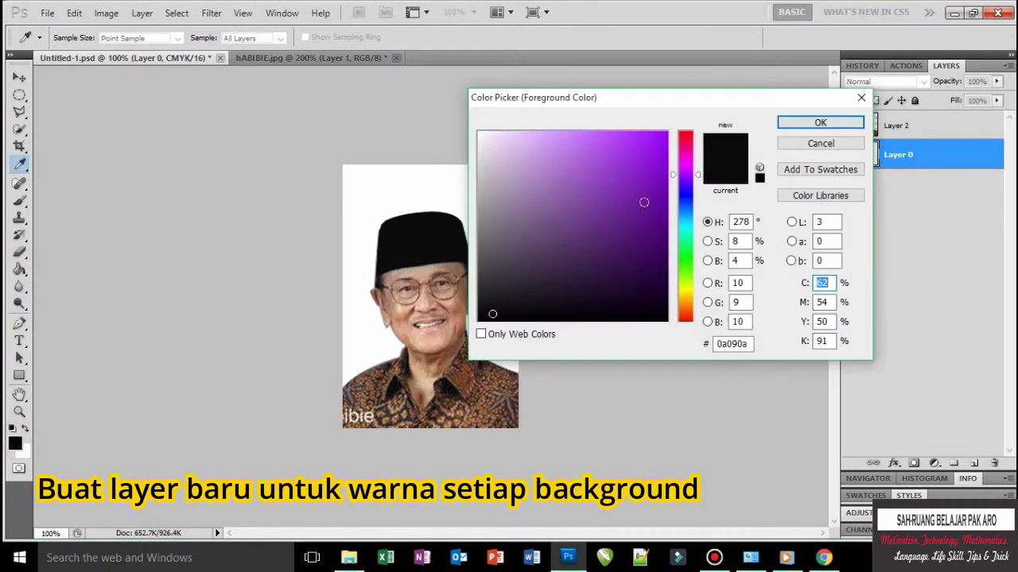
pyautogui.moveTo(687, 148); pyautogui.dragTo(687, 138)
pyautogui.click(656, 175)
pyautogui.moveTo(657, 176); pyautogui.dragTo(657, 184)
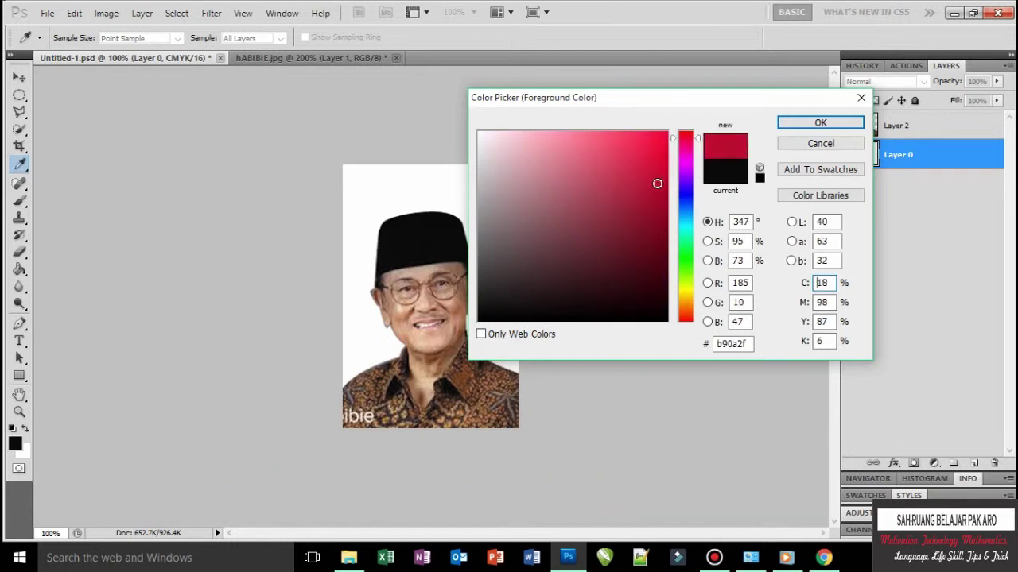
pyautogui.click(796, 123)
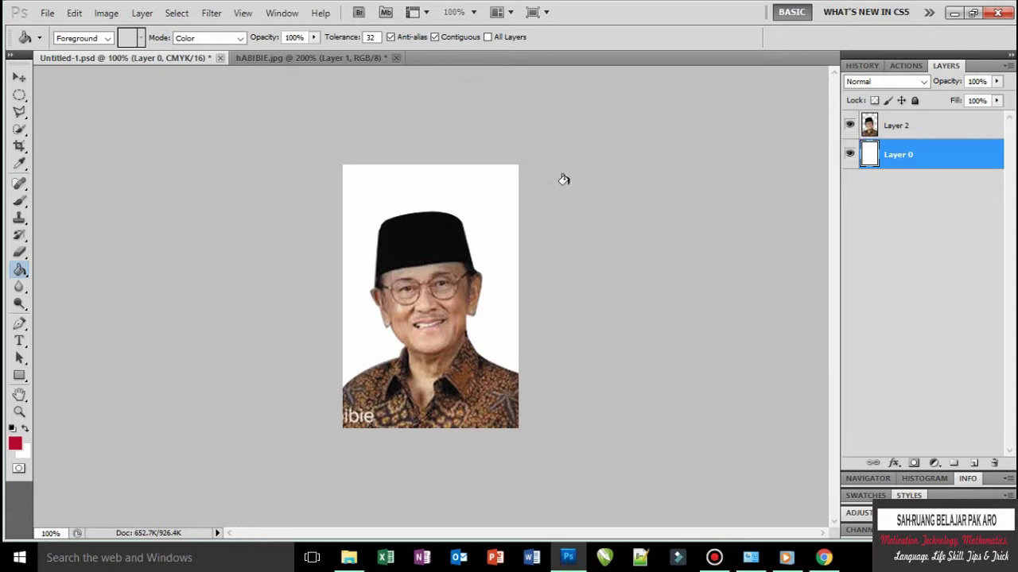
# Fill a new Layer 3 above Layer 0 with the solid red
pyautogui.click(419, 191)
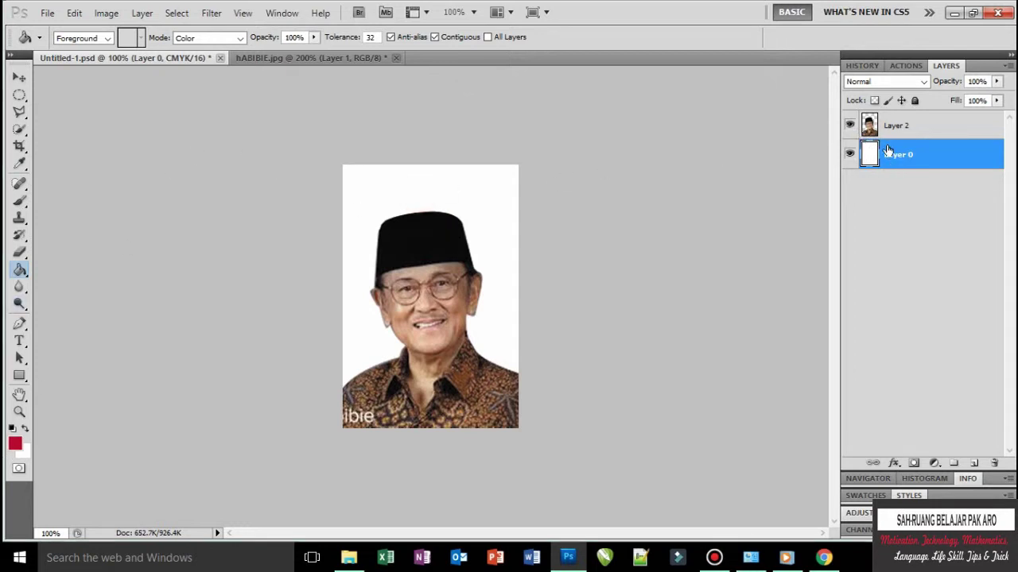
pyautogui.hotkey('shift', 'ctrl', 'n')
pyautogui.press('Return')
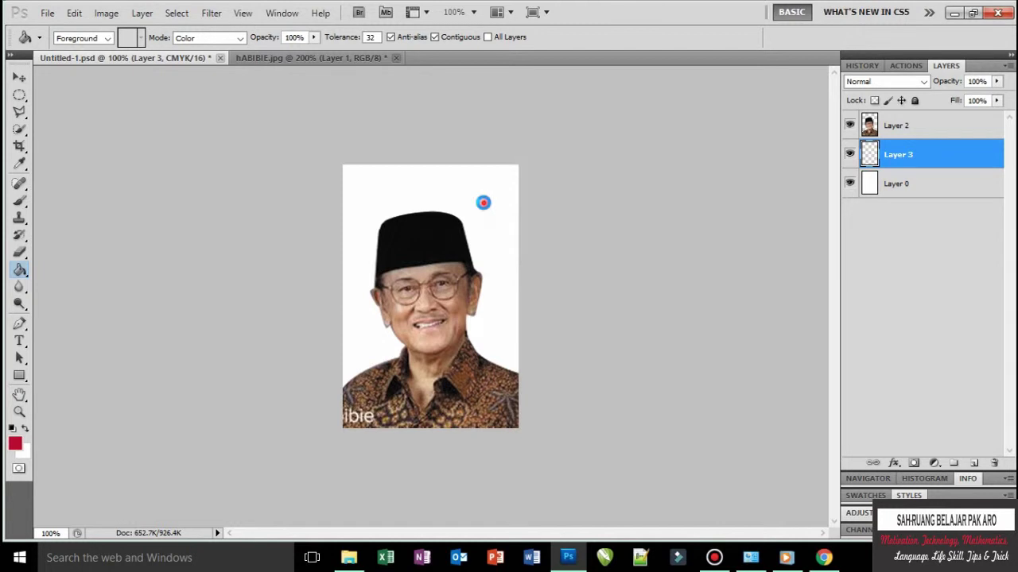
pyautogui.click(483, 203)
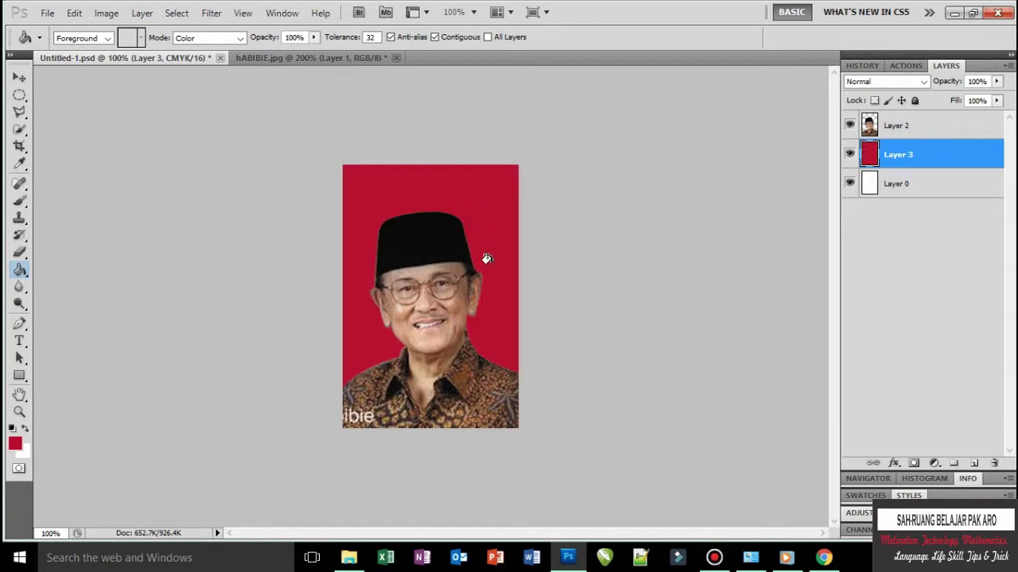
pyautogui.click(20, 286)
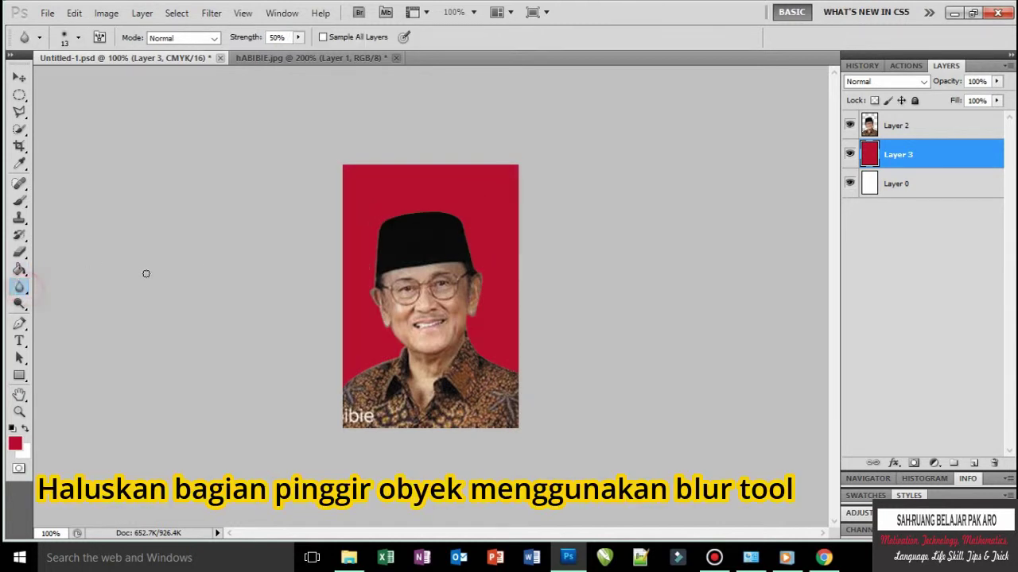
# Soften the top of the hat and the left shirt edge using a 20 px Blur brush
pyautogui.click(77, 38)
pyautogui.moveTo(36, 77); pyautogui.dragTo(39, 77)
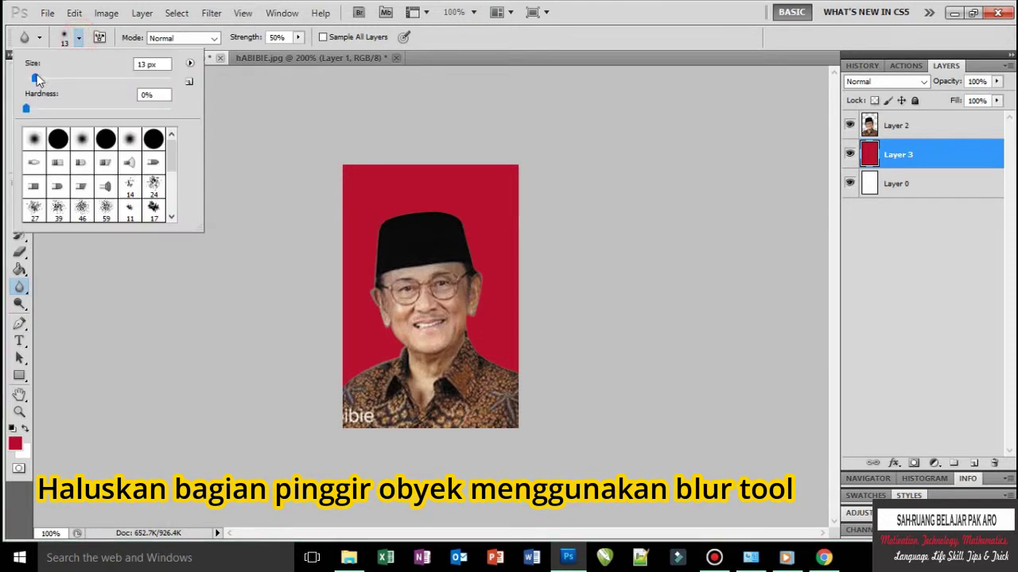
pyautogui.click(342, 391)
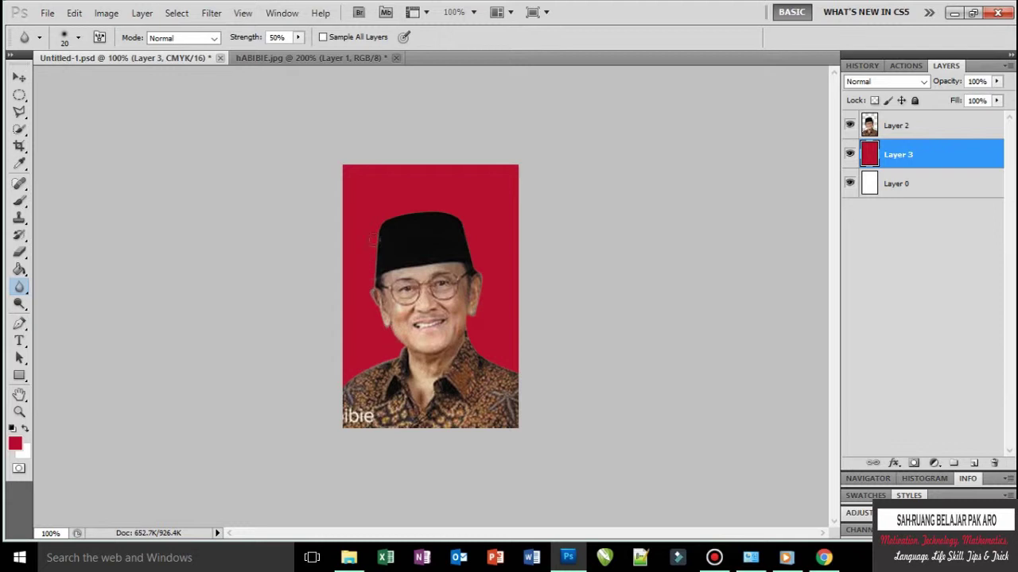
pyautogui.moveTo(386, 229); pyautogui.dragTo(429, 215)
pyautogui.click(349, 389)
pyautogui.click(925, 126)
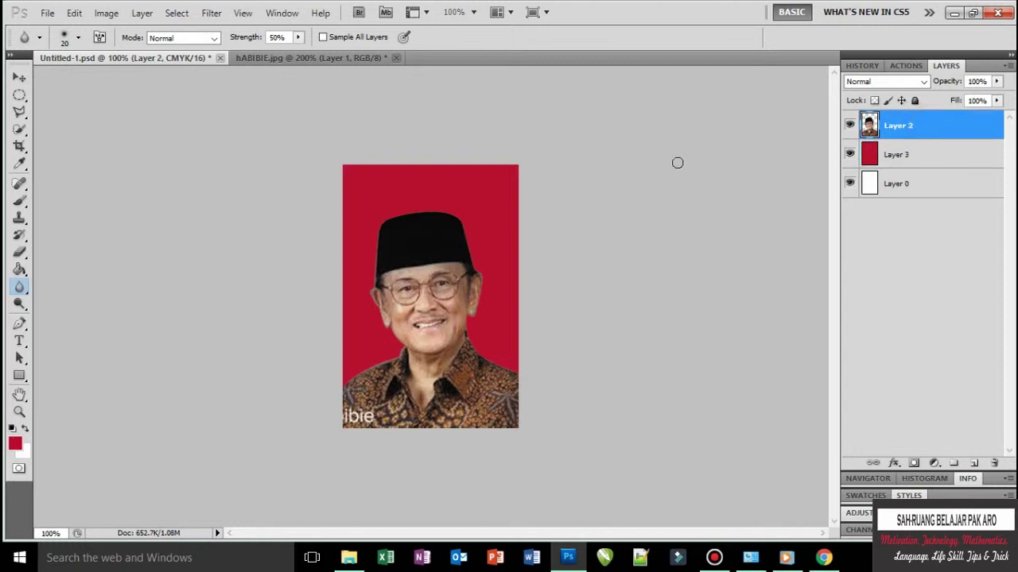
pyautogui.click(944, 151)
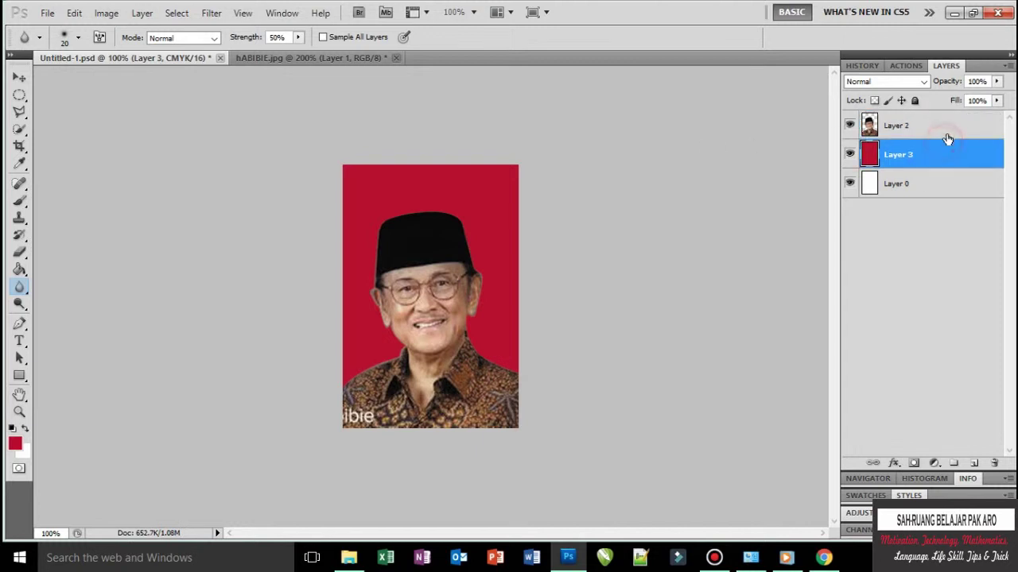
# Add a new Layer 4, set the foreground colour to blue, and fill the layer with it
pyautogui.hotkey('ctrl', 'shift', 'n')
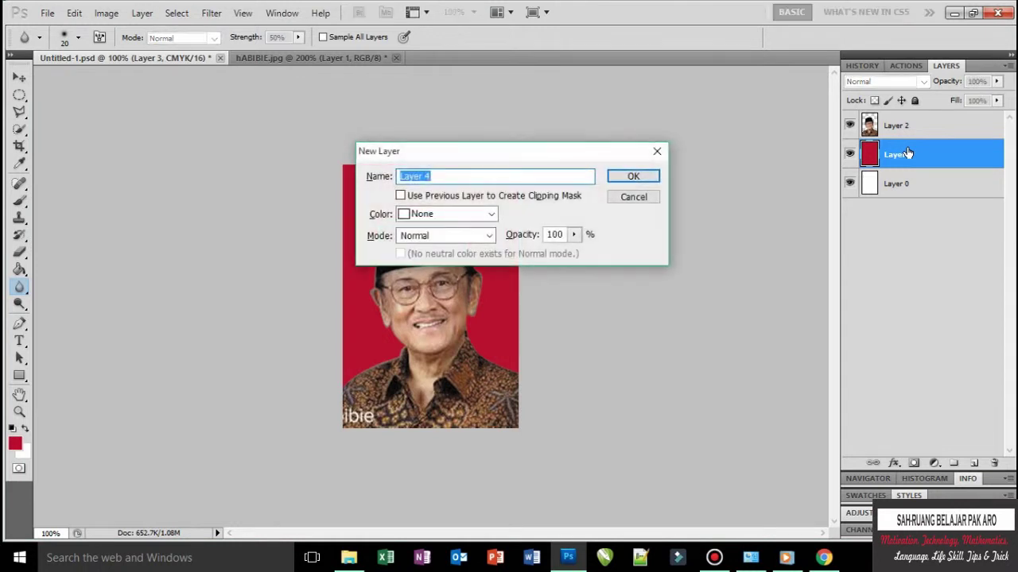
pyautogui.press('Return')
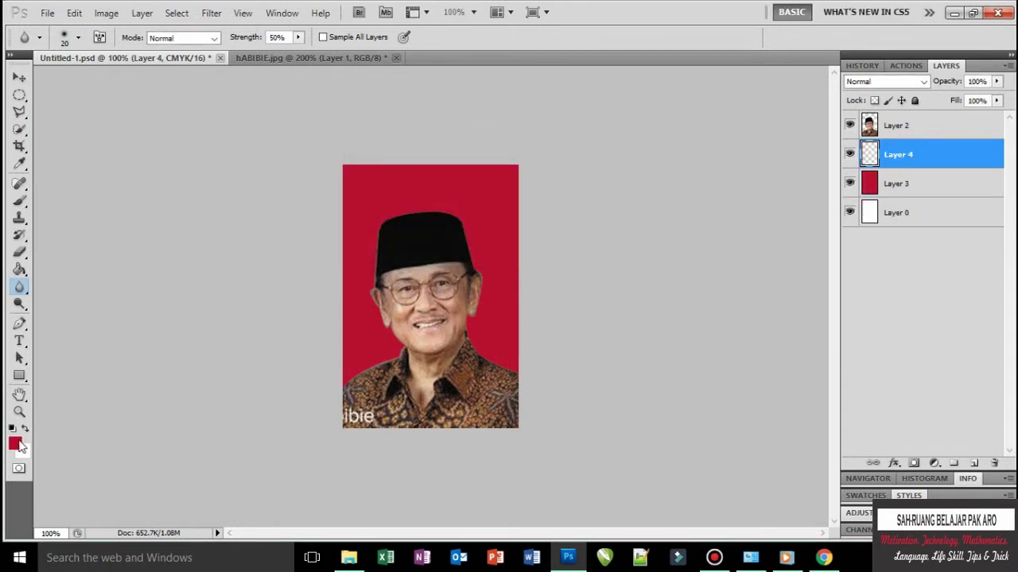
pyautogui.click(15, 443)
pyautogui.moveTo(686, 182); pyautogui.dragTo(687, 191)
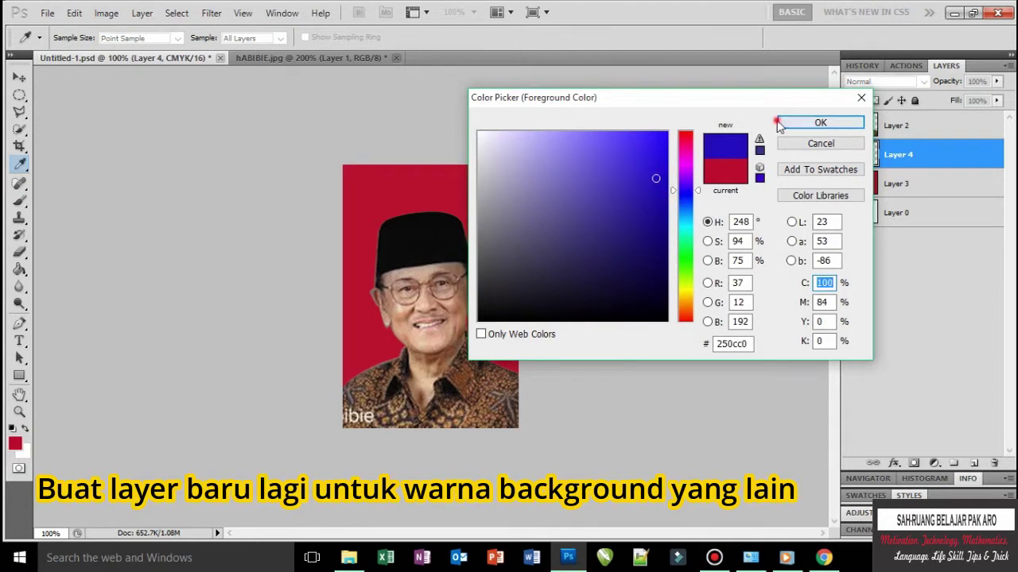
pyautogui.click(820, 122)
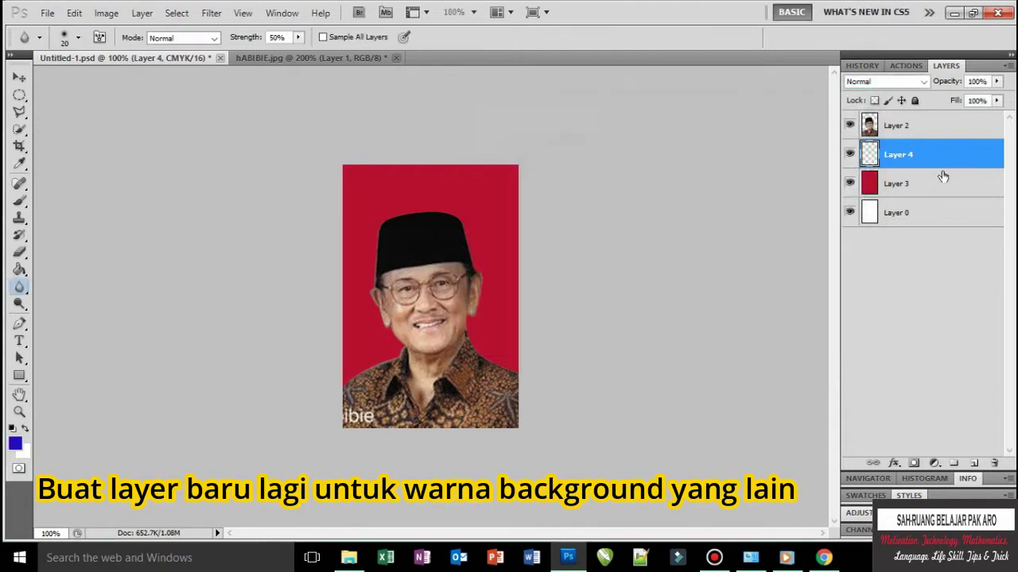
pyautogui.click(20, 271)
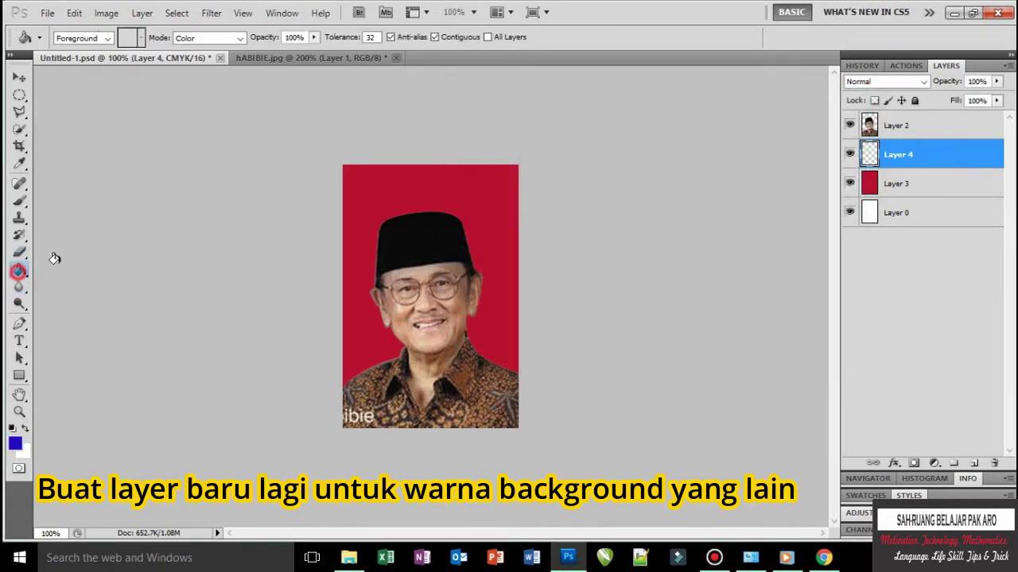
pyautogui.click(417, 190)
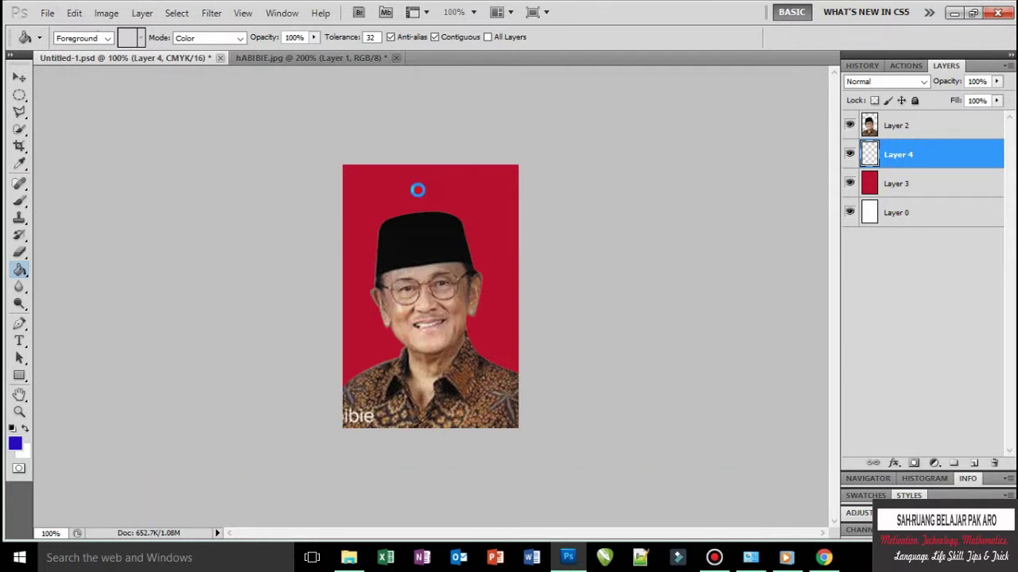
# Adjust the foreground to a darker, more saturated blue and refill Layer 4
pyautogui.press('i')
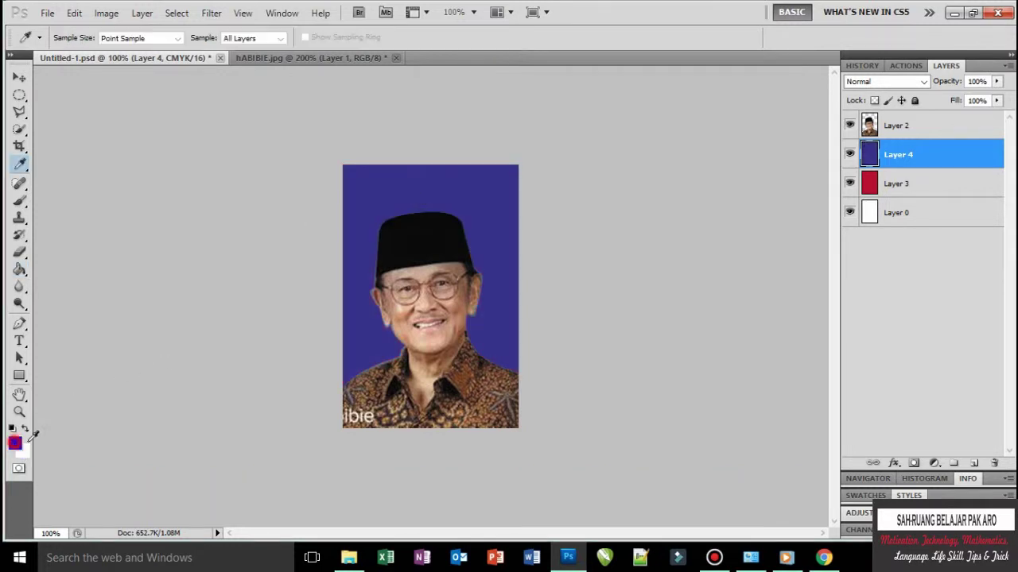
pyautogui.click(16, 442)
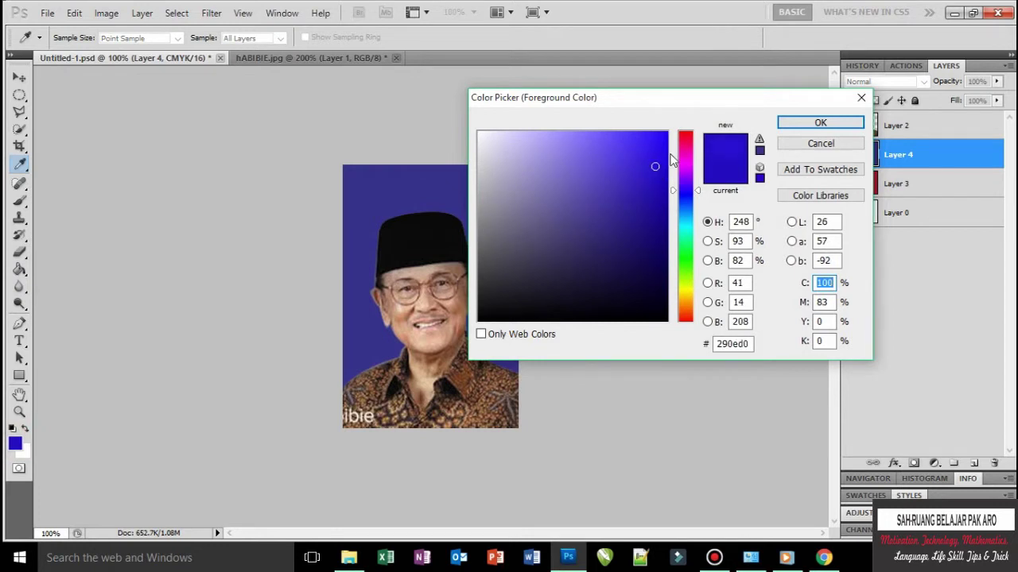
pyautogui.click(818, 123)
pyautogui.press('g')
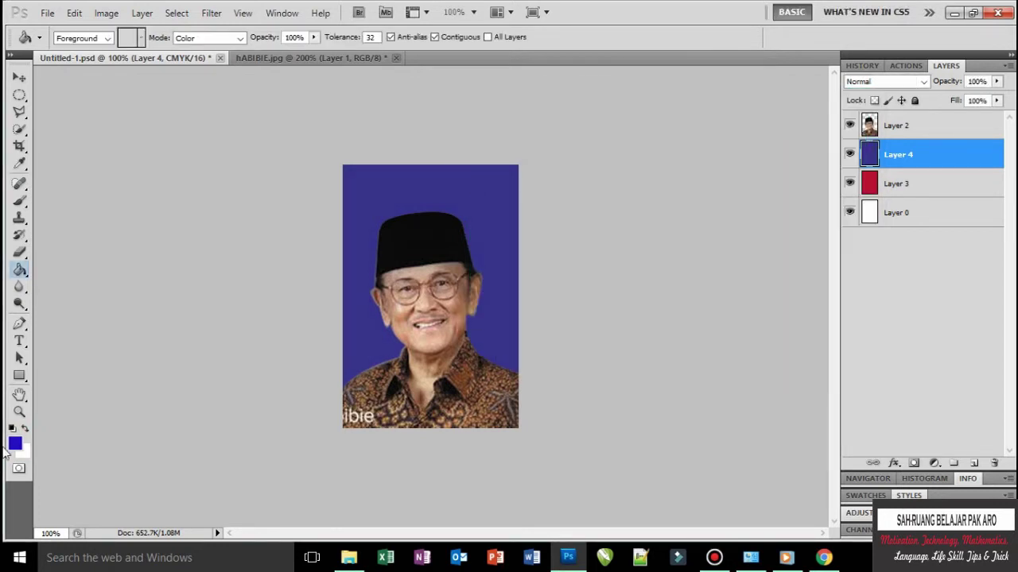
pyautogui.click(15, 443)
pyautogui.moveTo(652, 168); pyautogui.dragTo(657, 194)
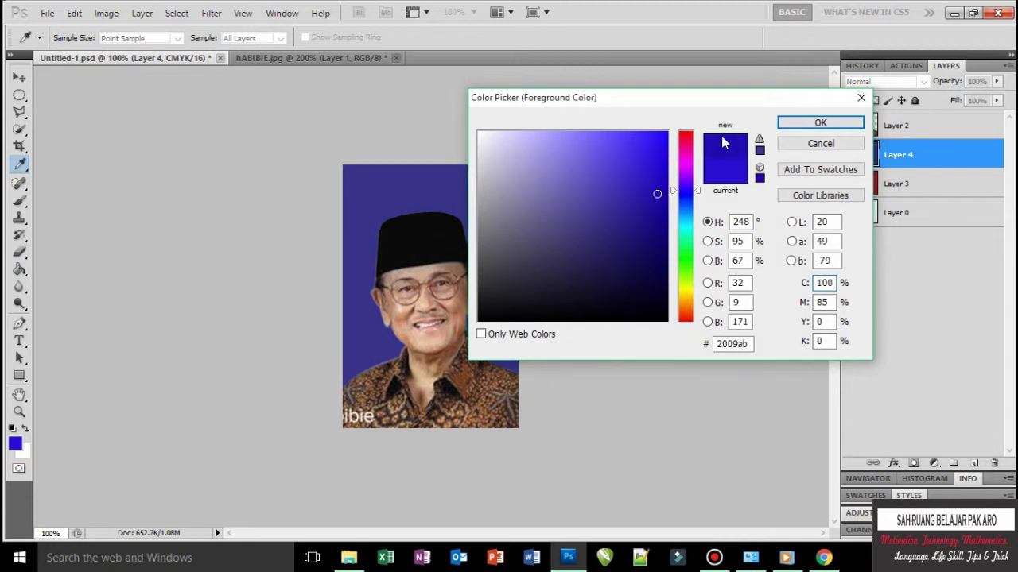
pyautogui.moveTo(683, 195); pyautogui.dragTo(684, 193)
pyautogui.click(662, 160)
pyautogui.moveTo(662, 160); pyautogui.dragTo(658, 163)
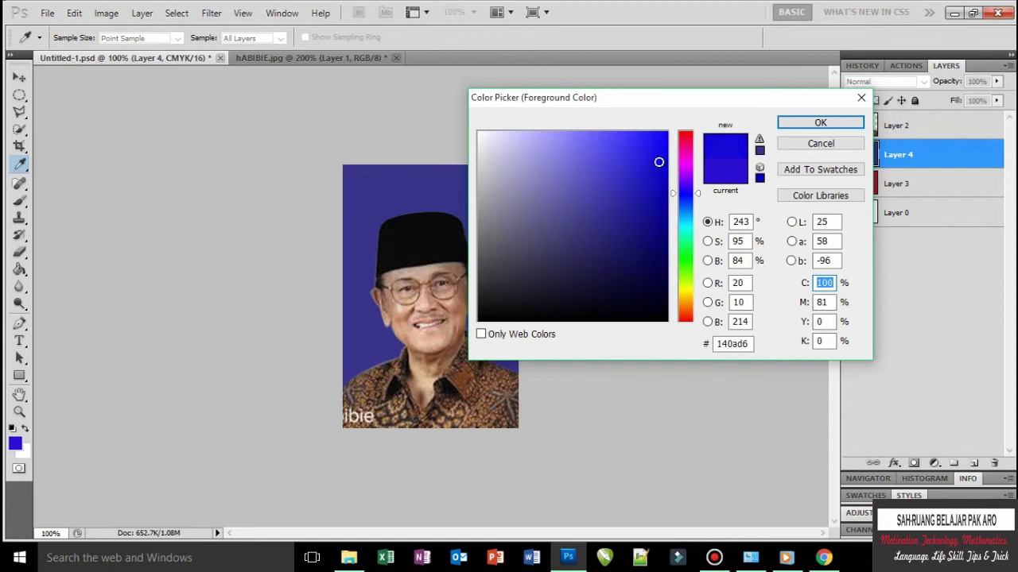
pyautogui.click(831, 123)
pyautogui.press('g')
pyautogui.click(431, 197)
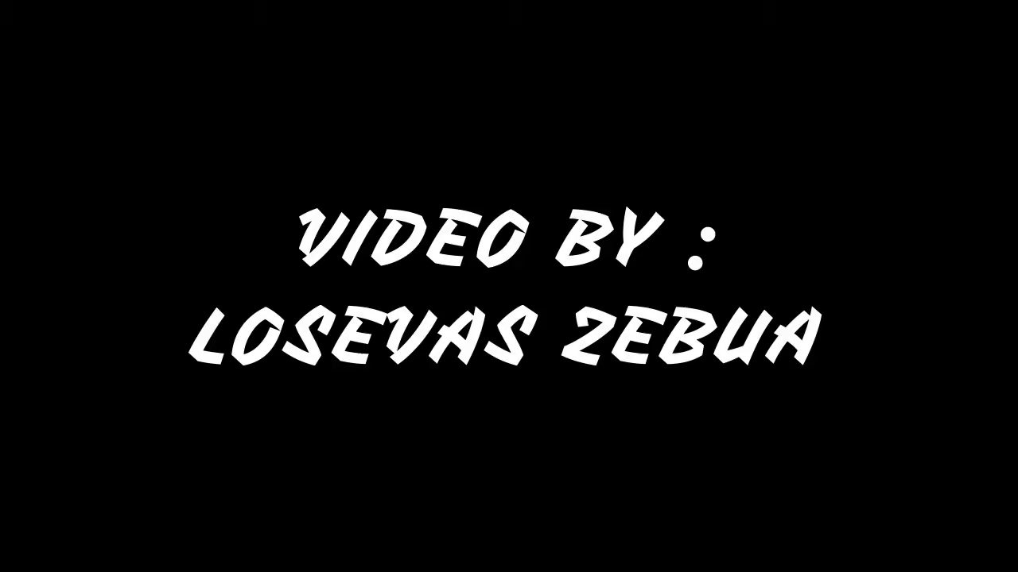